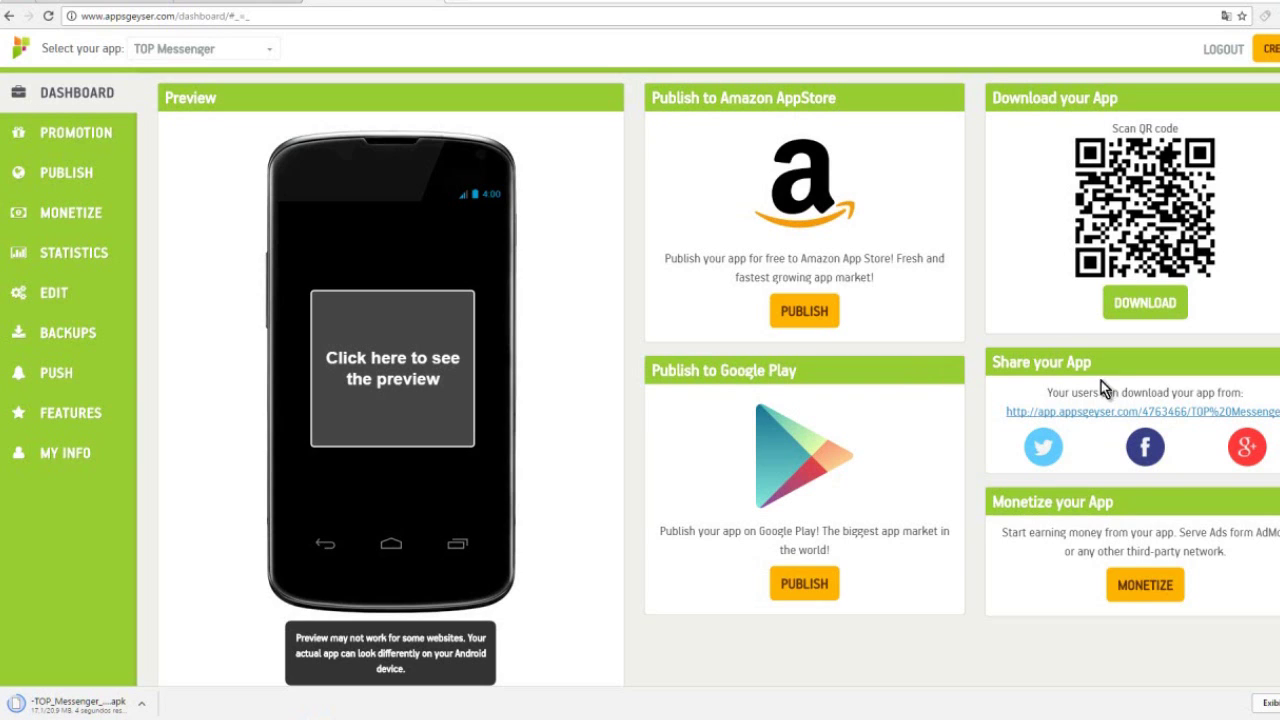
Open the TOP Messenger public share link from the dashboard in a new tab and switch to that page
{"action": "right_click", "coordinate": [1067, 415]}
{"action": "left_click", "coordinate": [1083, 429]}
{"action": "left_click", "coordinate": [530, 10]}
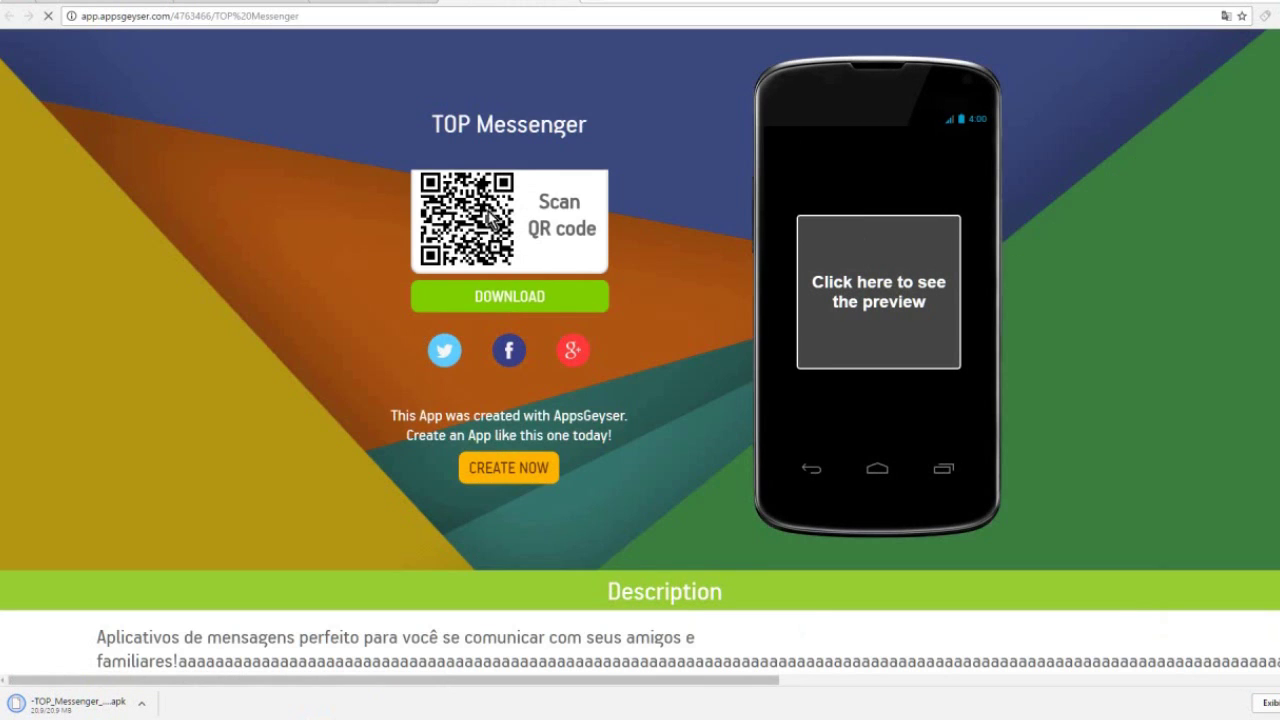
Load the live preview of TOP Messenger and review the page's app title, download option and description
{"action": "left_click_drag", "start_coordinate": [423, 120], "coordinate": [592, 126]}
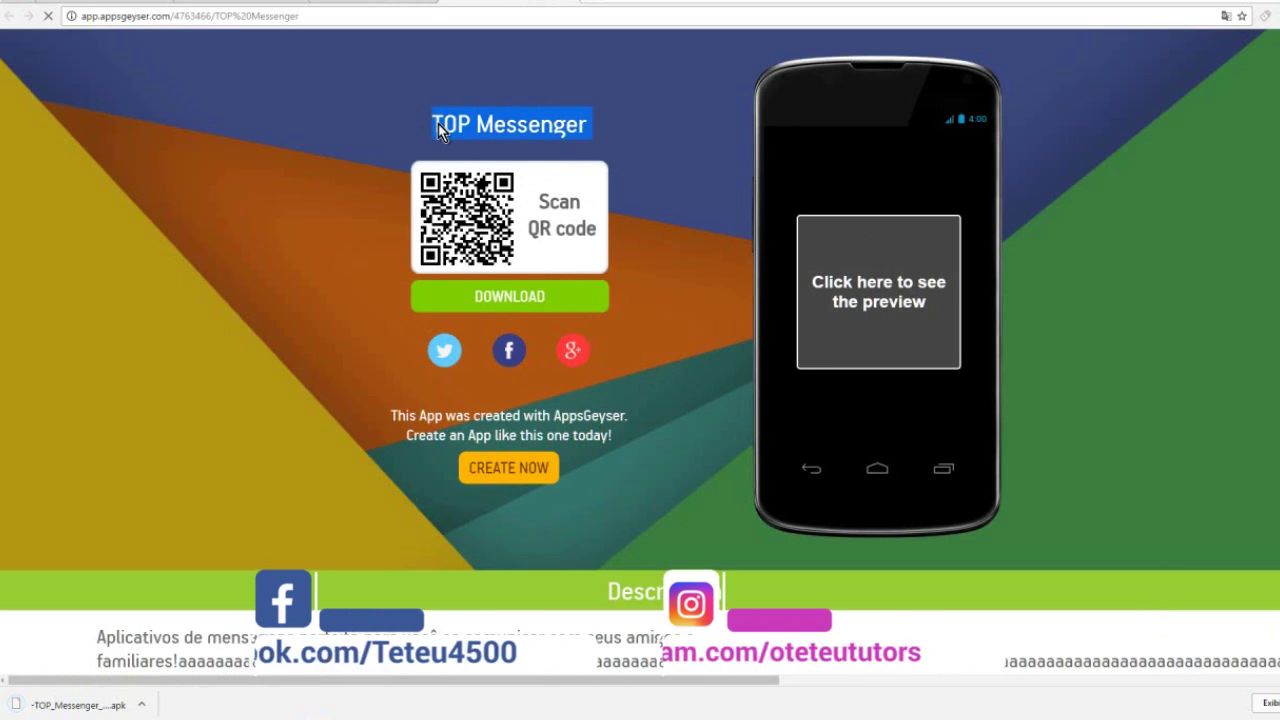
{"action": "left_click", "coordinate": [907, 333]}
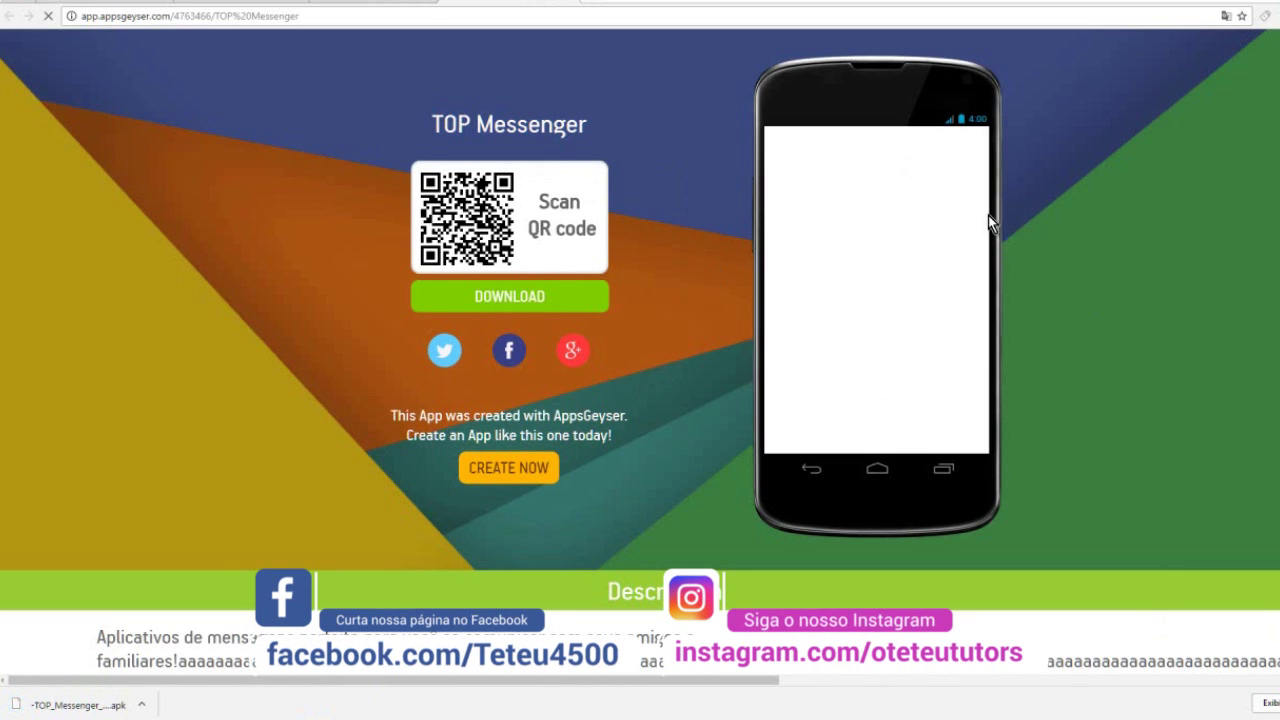
{"action": "left_click", "coordinate": [483, 312]}
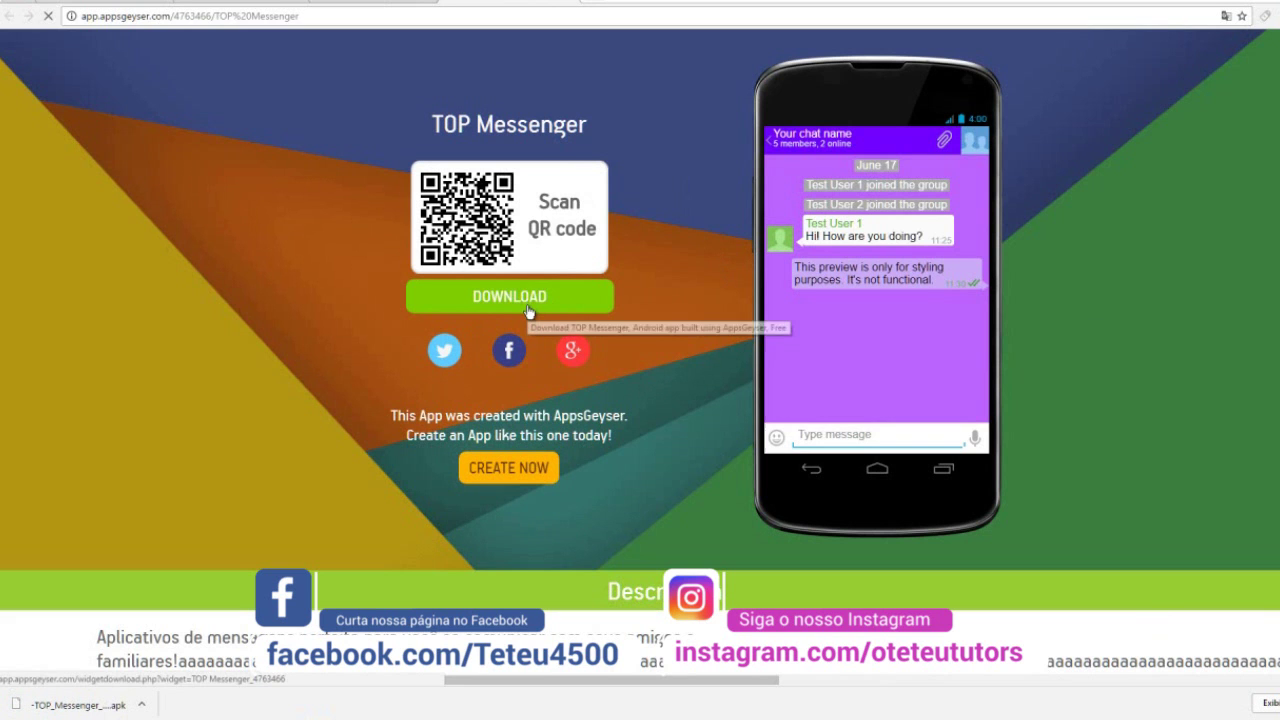
{"action": "left_click_drag", "start_coordinate": [98, 630], "coordinate": [1194, 466]}
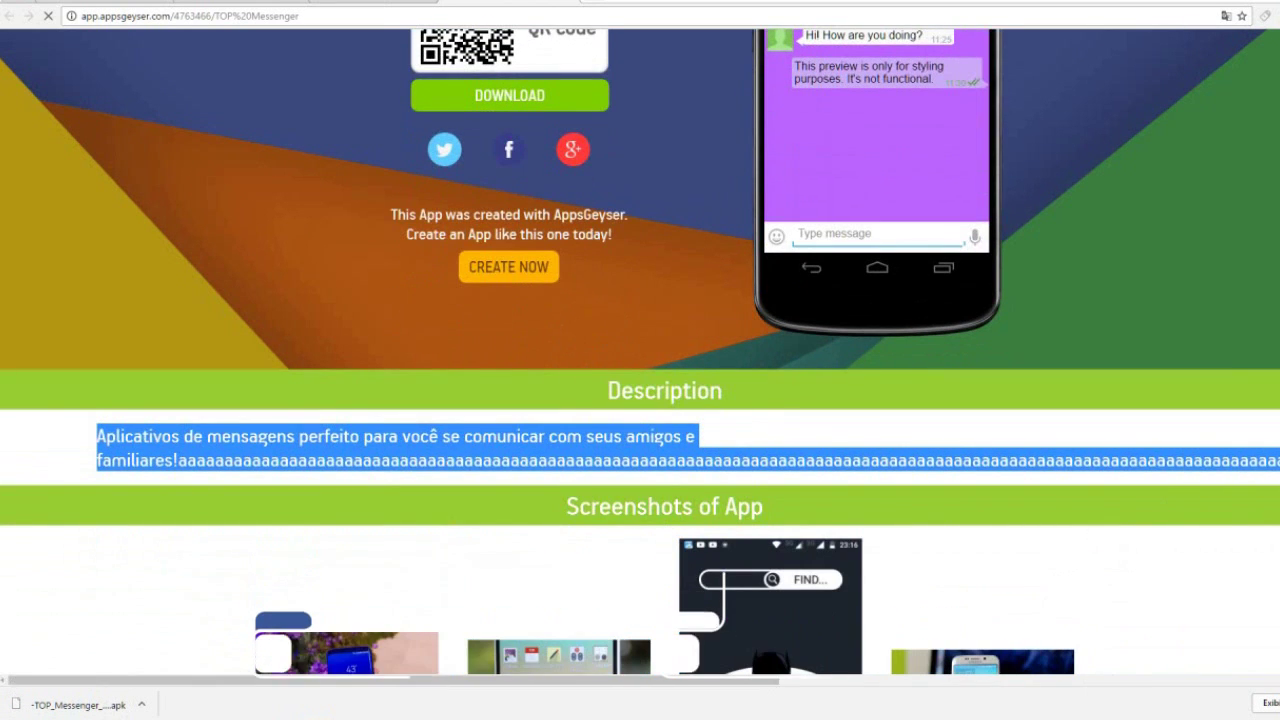
{"action": "scroll", "coordinate": [770, 530], "scroll_direction": "up", "scroll_amount": 2}
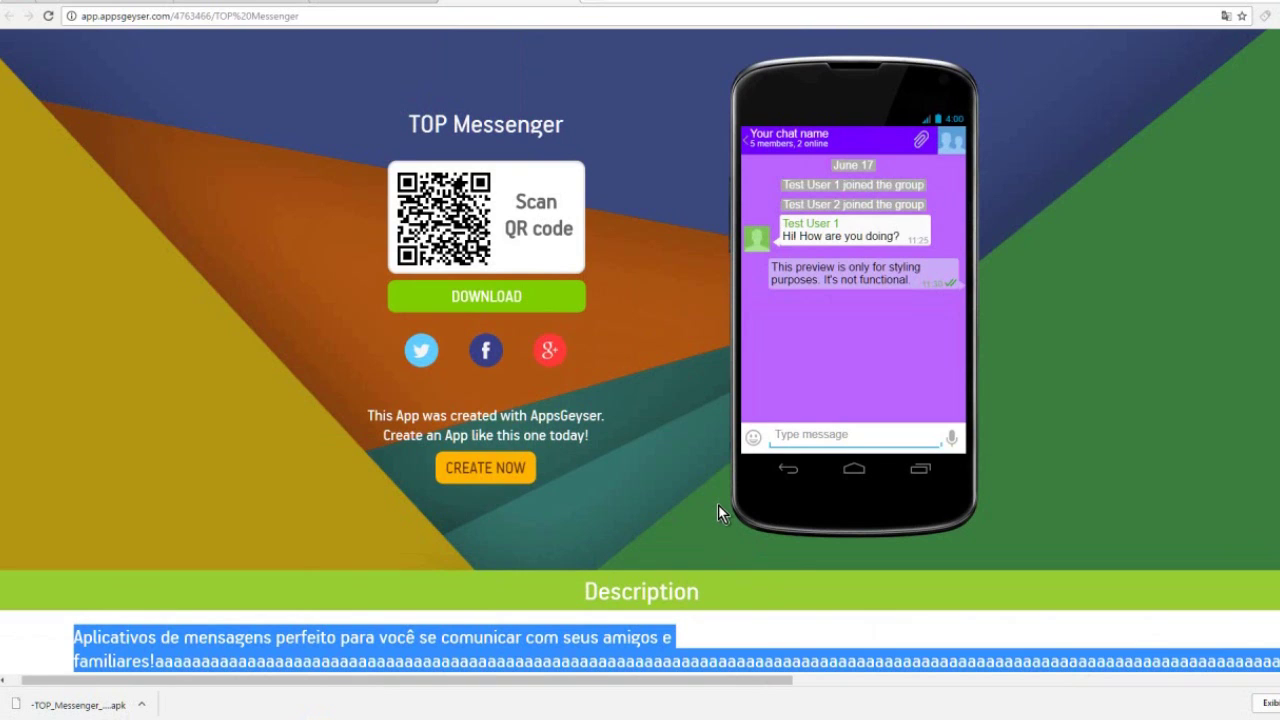
Switch to Google Play Developer Console and create an app titled "Top Messenger" with Português (Brasil) – pt-BR as default language
{"action": "left_click", "coordinate": [565, 5]}
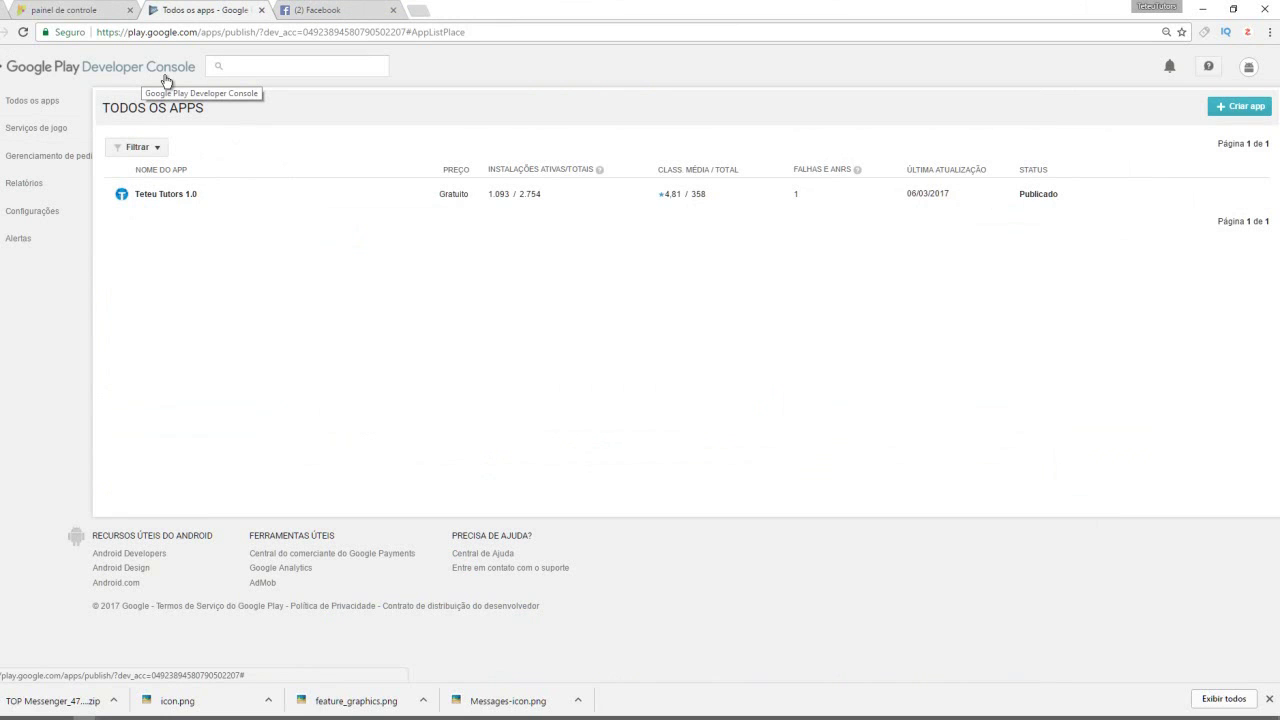
{"action": "left_click", "coordinate": [1239, 109]}
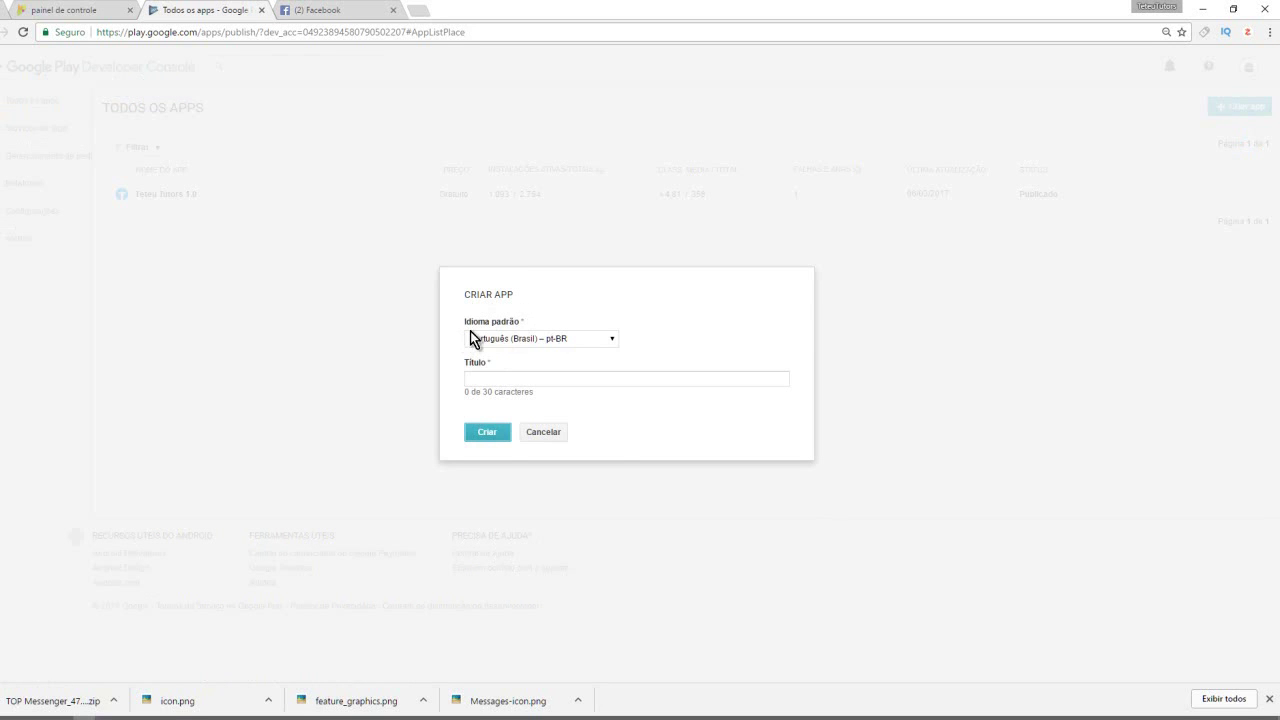
{"action": "left_click", "coordinate": [497, 336]}
{"action": "left_click", "coordinate": [498, 335]}
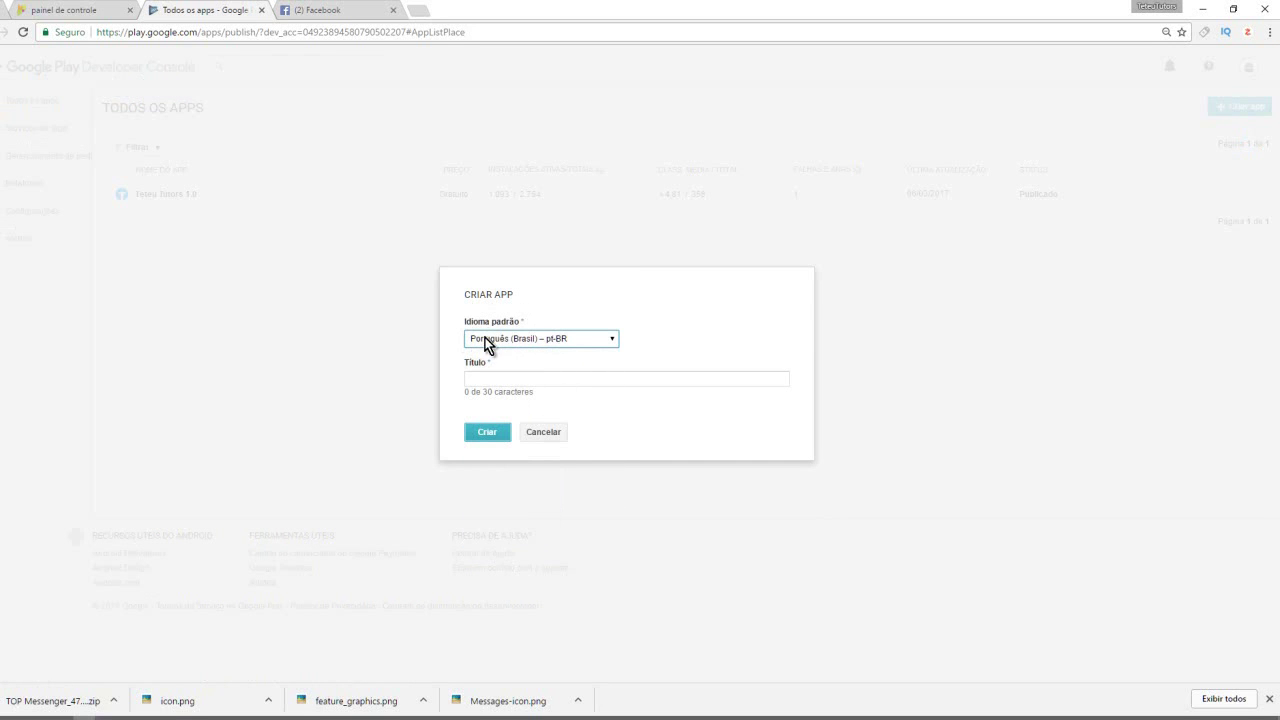
{"action": "left_click", "coordinate": [507, 378]}
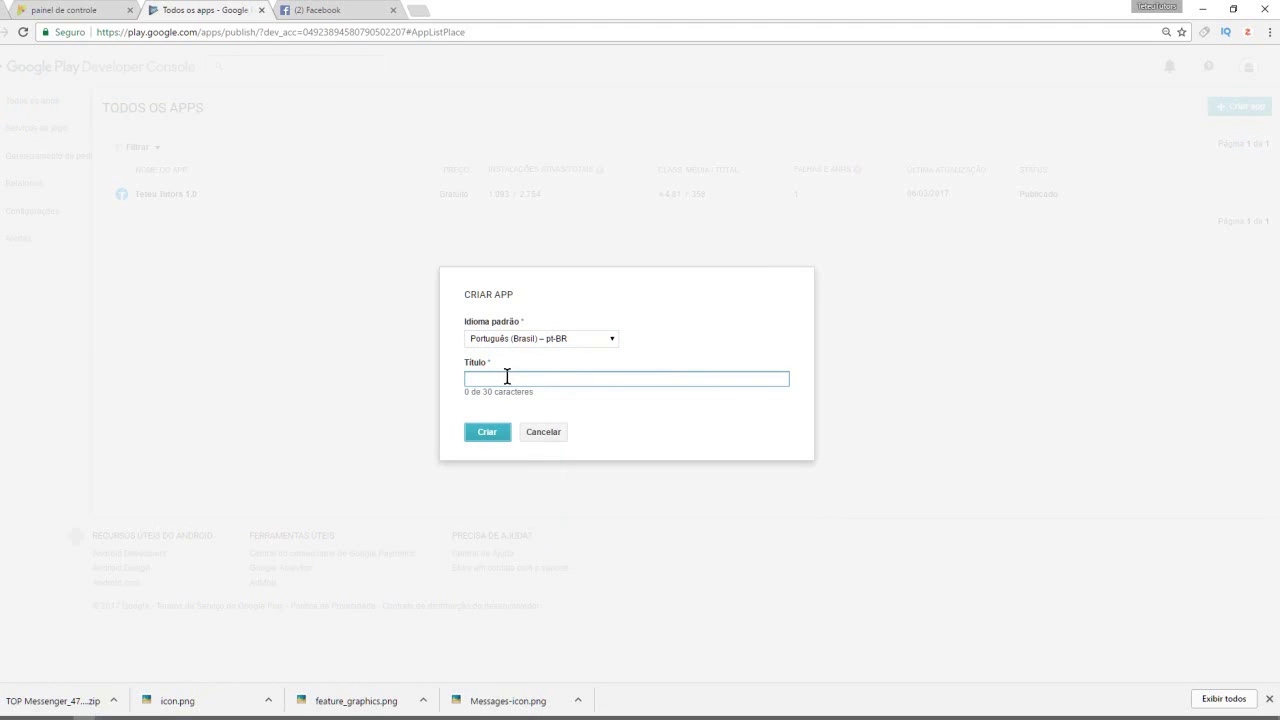
{"action": "left_click", "coordinate": [392, 10]}
{"action": "type", "text": "T"}
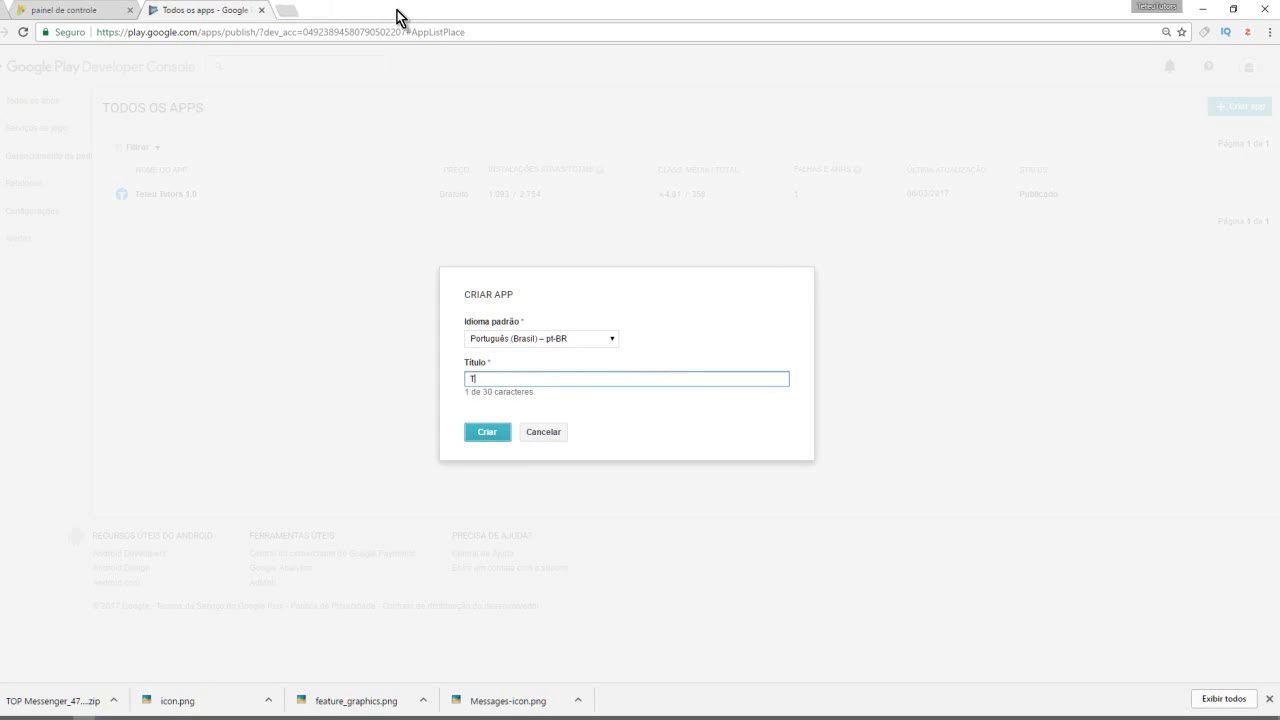
{"action": "type", "text": "op Messenger"}
{"action": "left_click", "coordinate": [487, 432]}
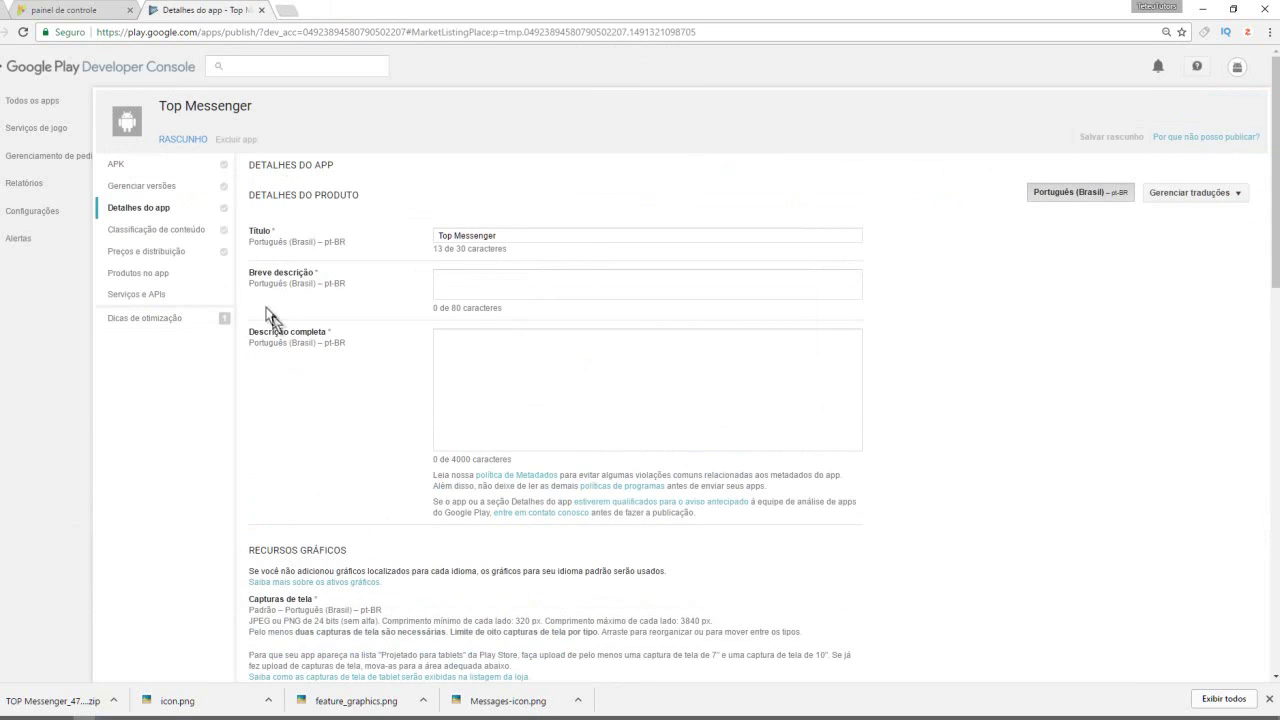
Create a new production release for Top Messenger under version management (Gerenciar versões)
{"action": "left_click", "coordinate": [163, 188]}
{"action": "scroll", "coordinate": [383, 417], "scroll_direction": "down", "scroll_amount": 2}
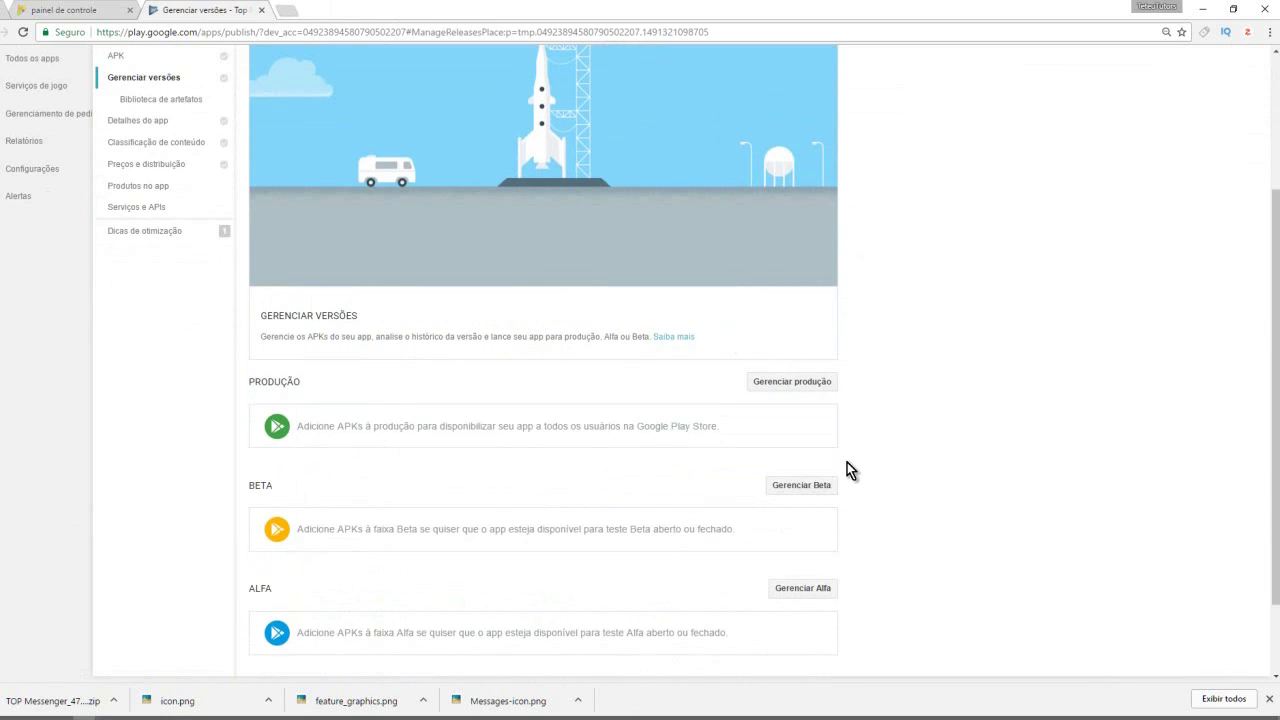
{"action": "scroll", "coordinate": [598, 482], "scroll_direction": "down", "scroll_amount": 1}
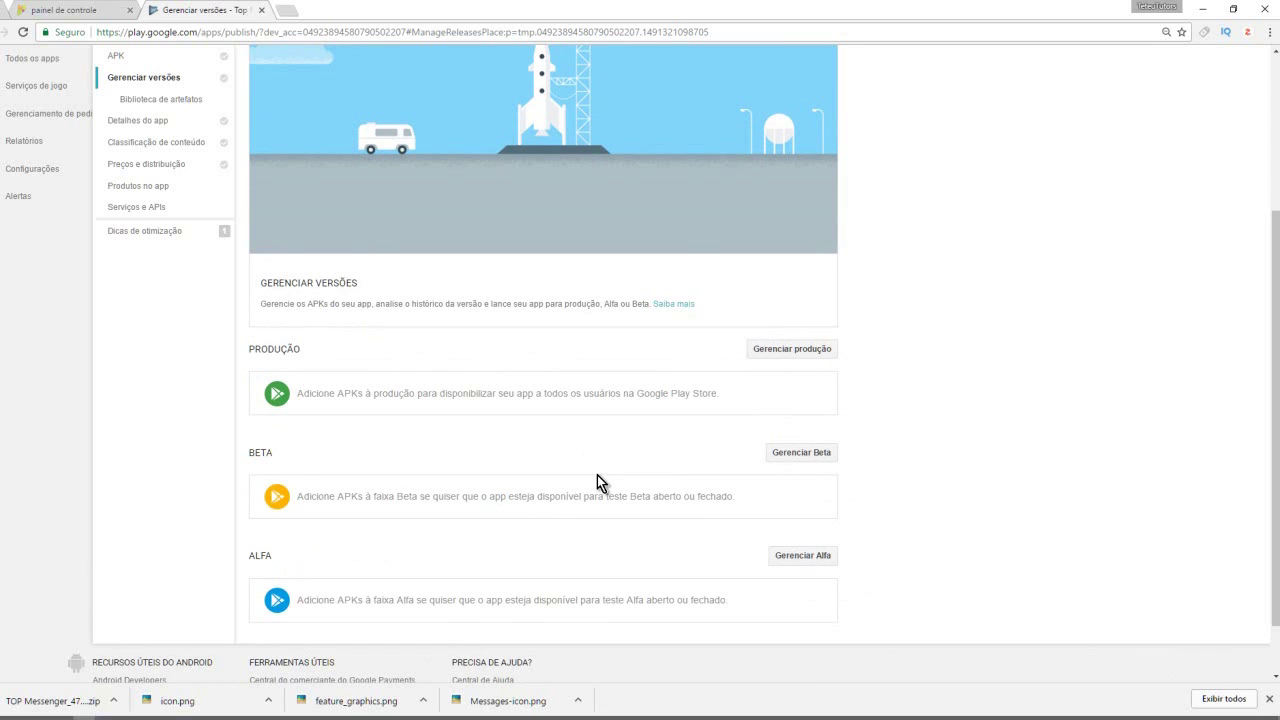
{"action": "scroll", "coordinate": [597, 481], "scroll_direction": "down", "scroll_amount": 1}
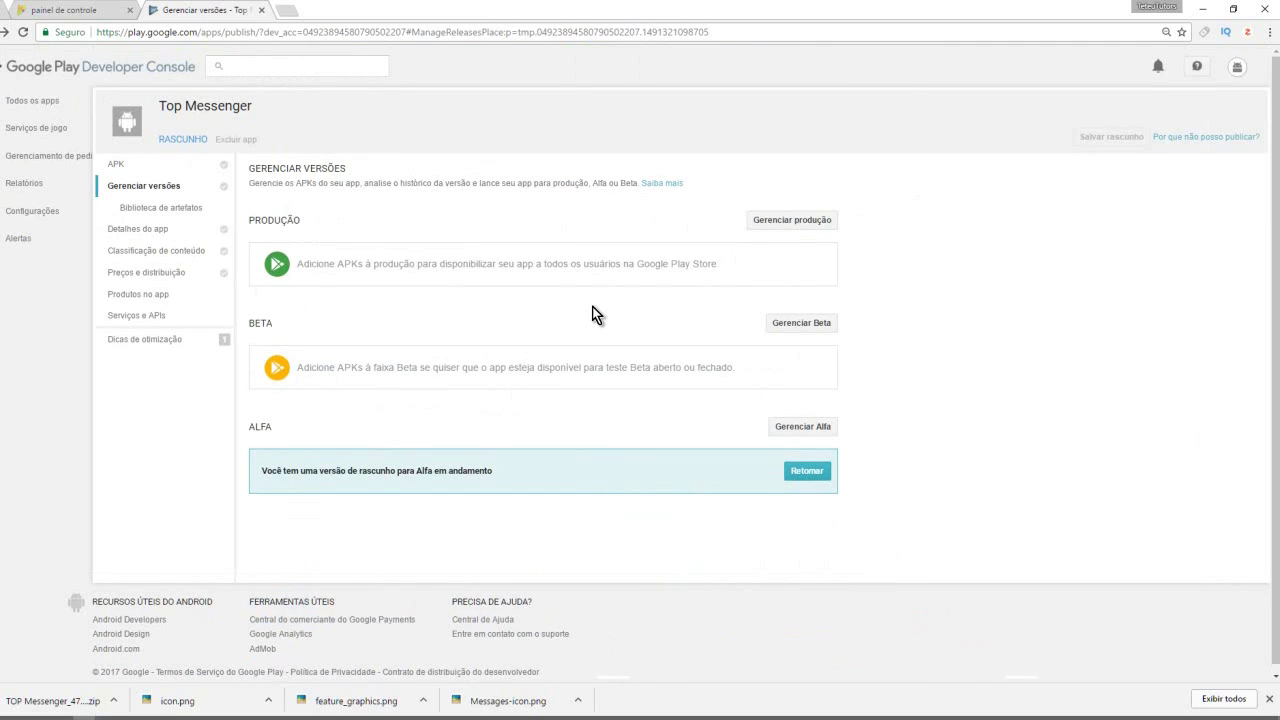
{"action": "left_click", "coordinate": [775, 225]}
{"action": "scroll", "coordinate": [530, 457], "scroll_direction": "down", "scroll_amount": 1}
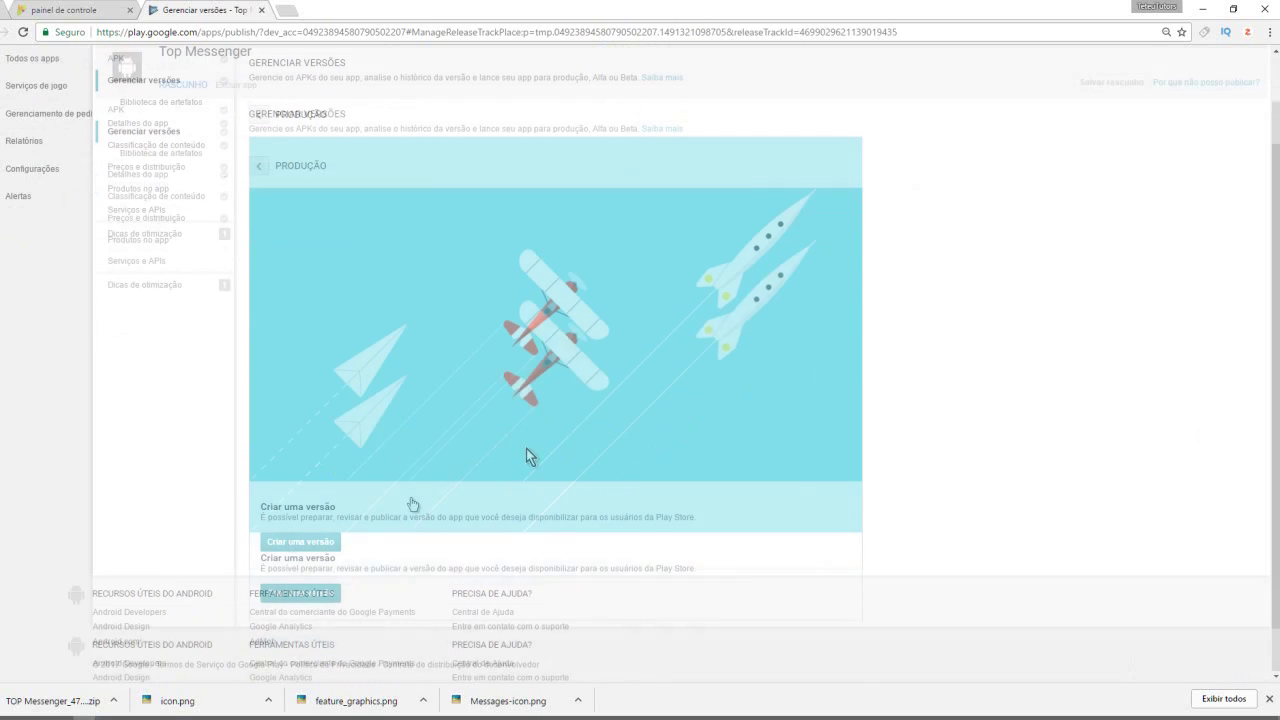
{"action": "left_click", "coordinate": [310, 542]}
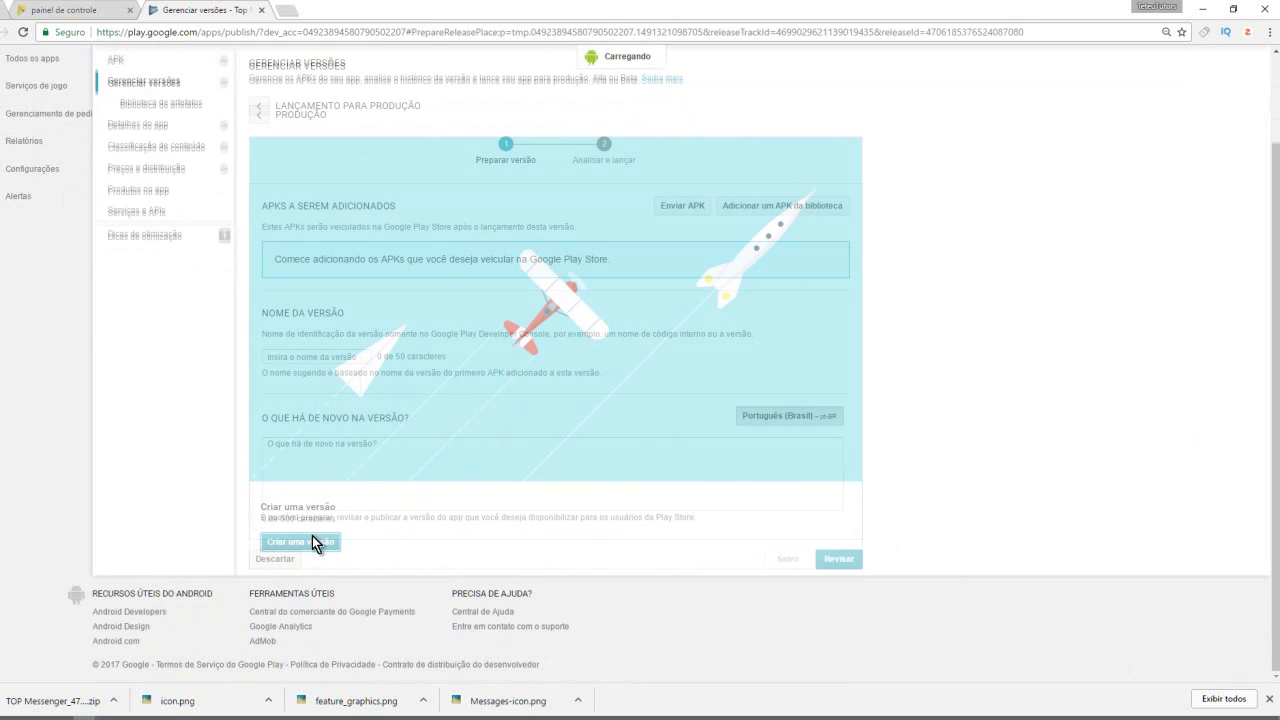
Upload the file TOP Messenger_4763466.apk to the production release
{"action": "left_click", "coordinate": [697, 208]}
{"action": "left_click", "coordinate": [624, 366]}
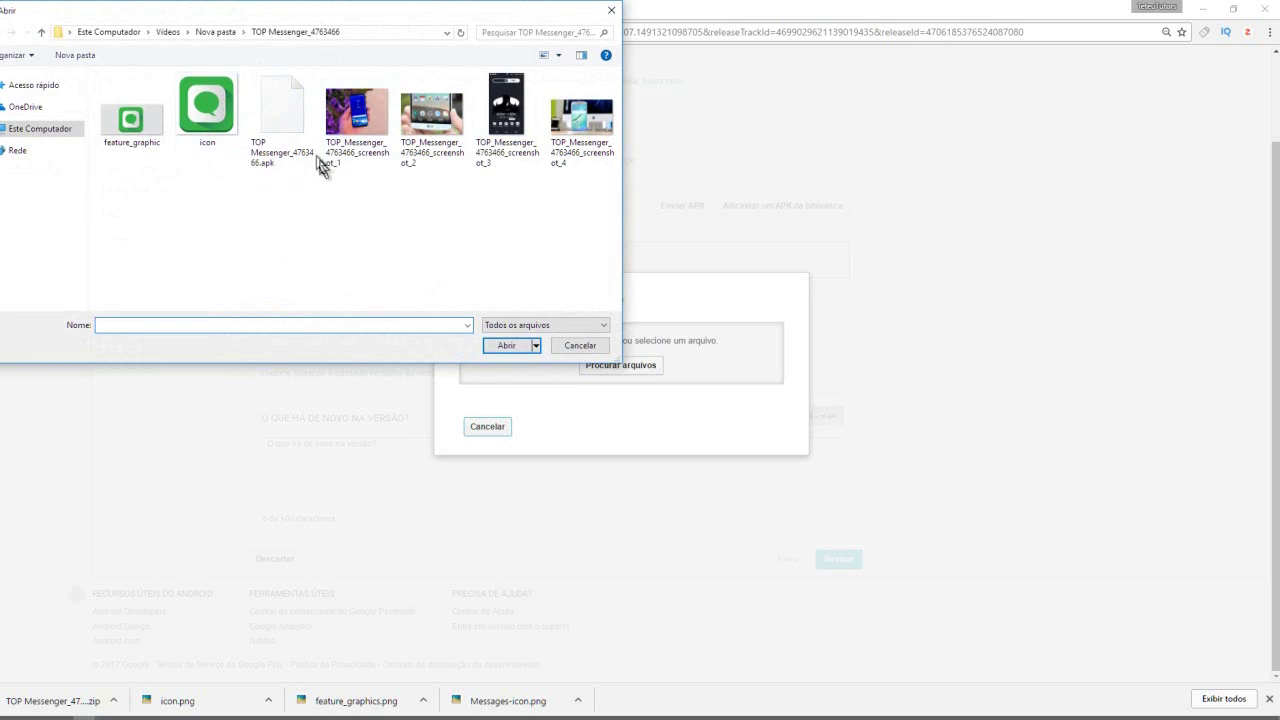
{"action": "left_click", "coordinate": [281, 145]}
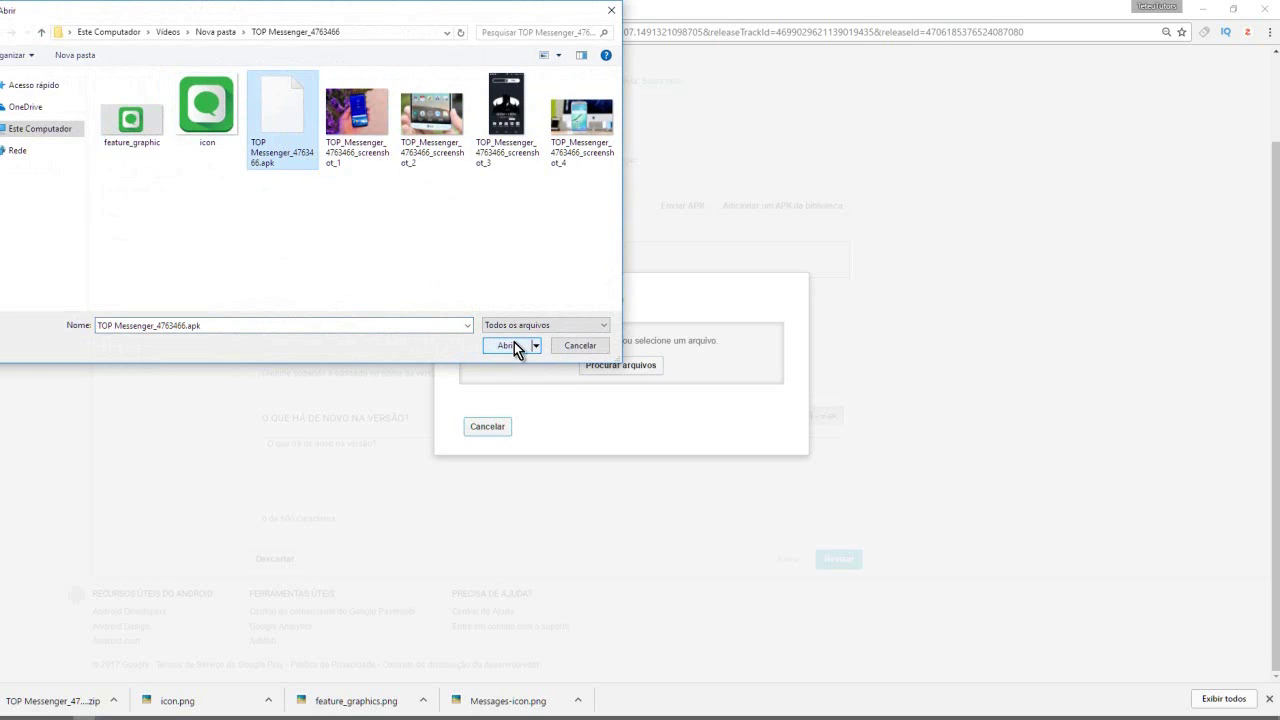
{"action": "left_click", "coordinate": [507, 345]}
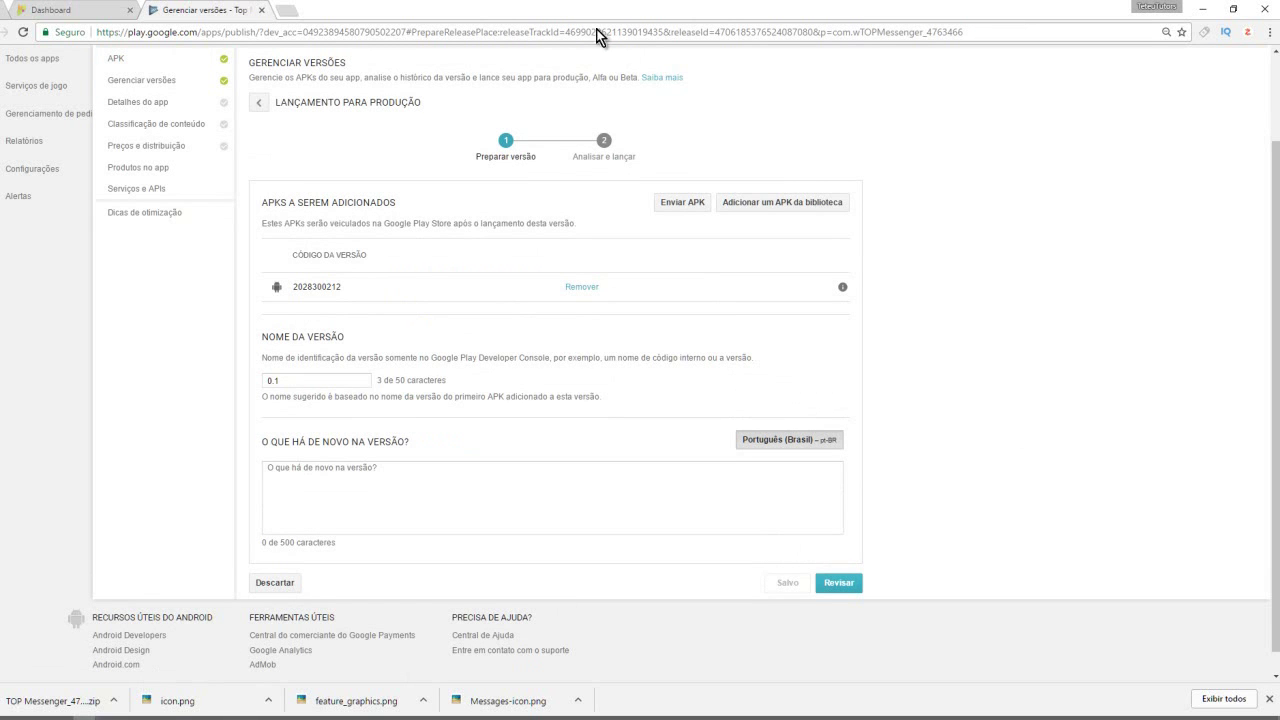
Check the production release's APK and version name, and submit the release for review (Revisar) without release notes
{"action": "scroll", "coordinate": [690, 347], "scroll_direction": "up", "scroll_amount": 1}
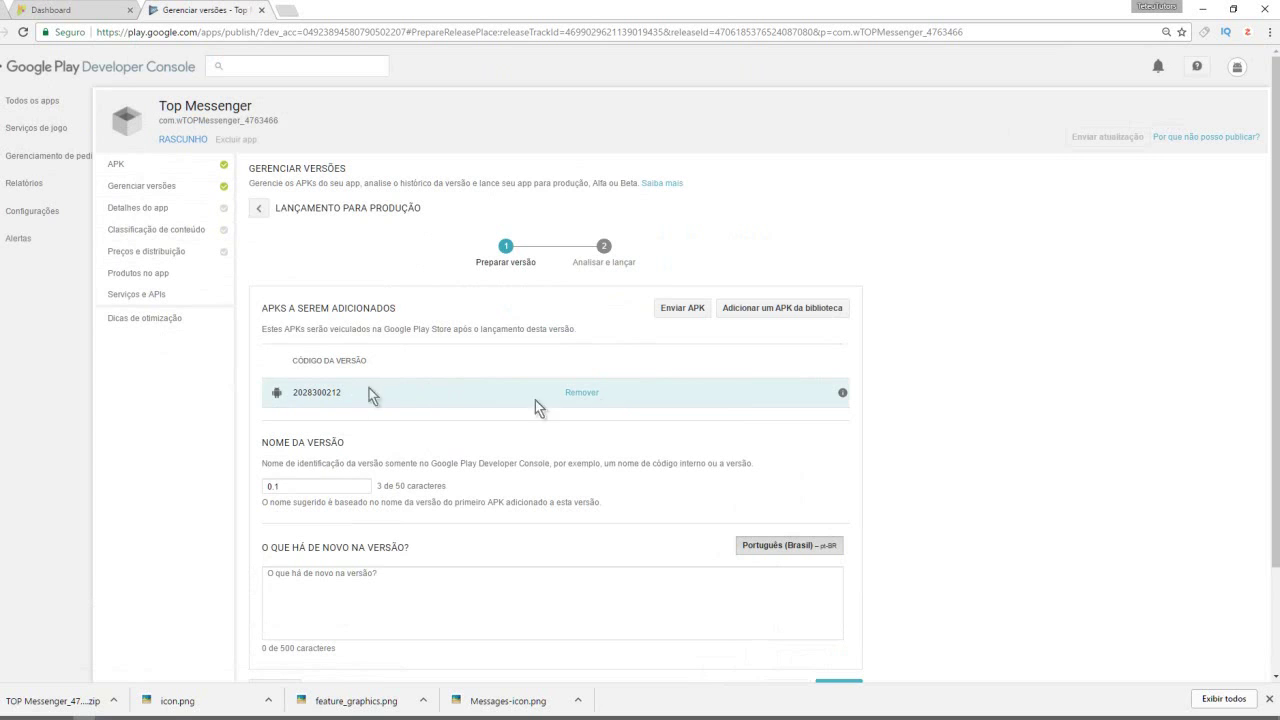
{"action": "scroll", "coordinate": [286, 390], "scroll_direction": "down", "scroll_amount": 2}
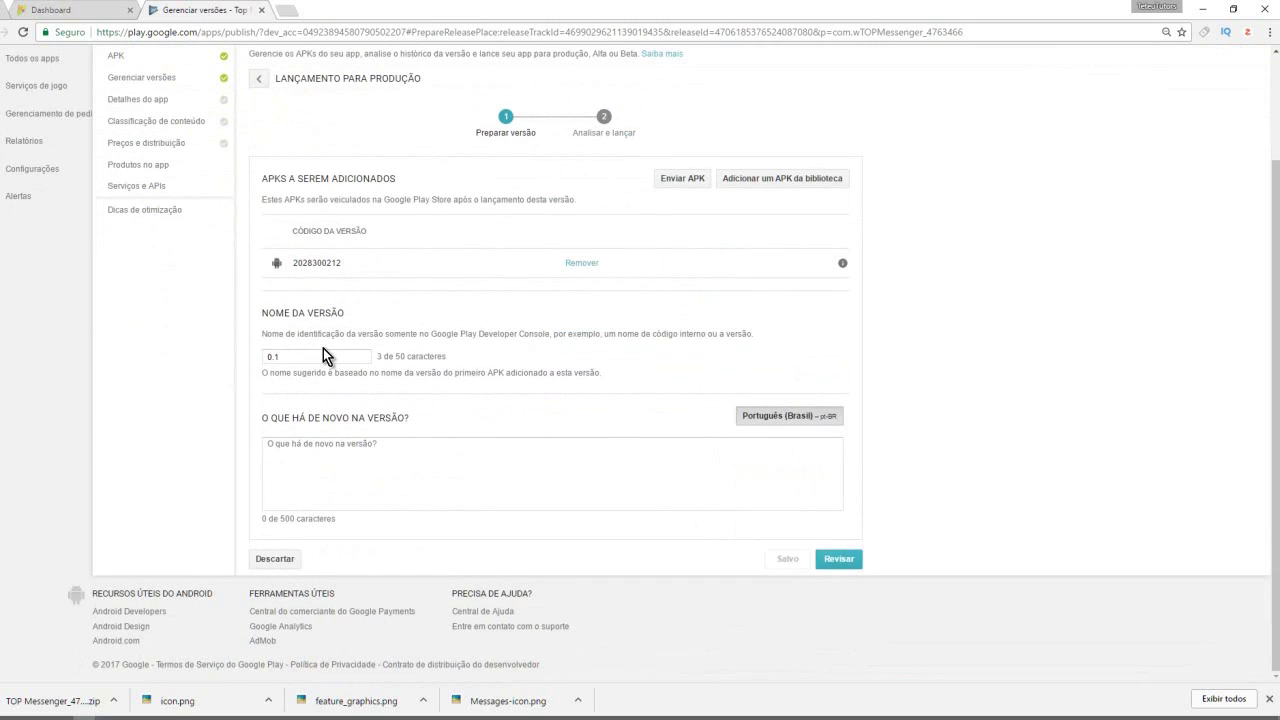
{"action": "left_click", "coordinate": [840, 563]}
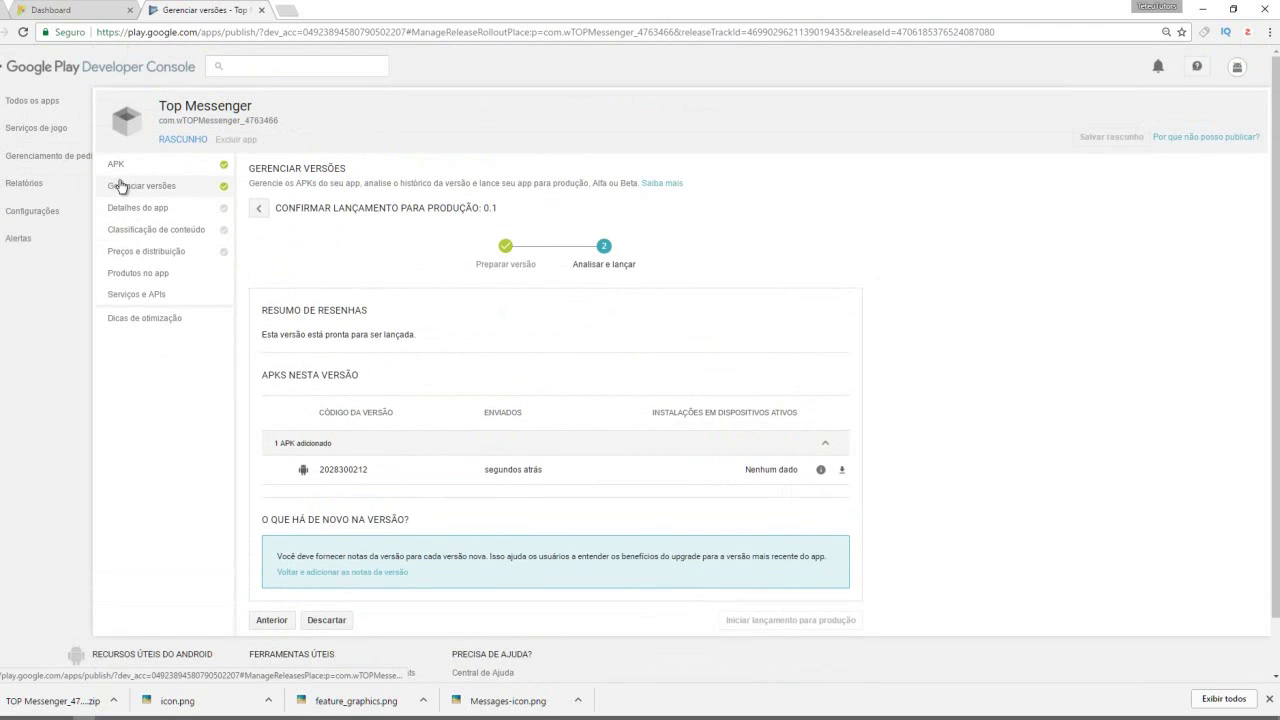
Fill in the short and full descriptions in the app details with placeholder text made of repeated letters "a"
{"action": "left_click", "coordinate": [183, 212]}
{"action": "left_click", "coordinate": [520, 289]}
{"action": "left_click", "coordinate": [520, 351]}
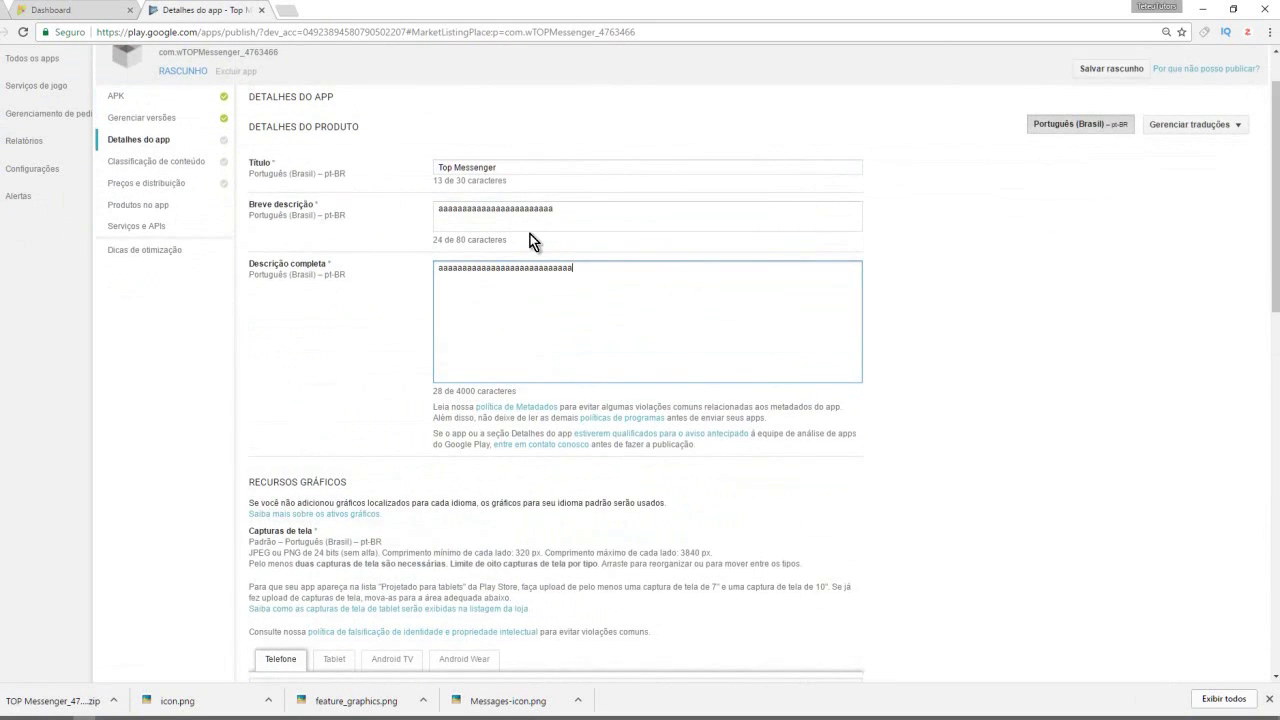
Add the image TOP_Messenger_4763466_screenshot_1 as a phone screenshot in the graphic assets
{"action": "scroll", "coordinate": [287, 537], "scroll_direction": "down", "scroll_amount": 2}
{"action": "scroll", "coordinate": [290, 525], "scroll_direction": "down", "scroll_amount": 1}
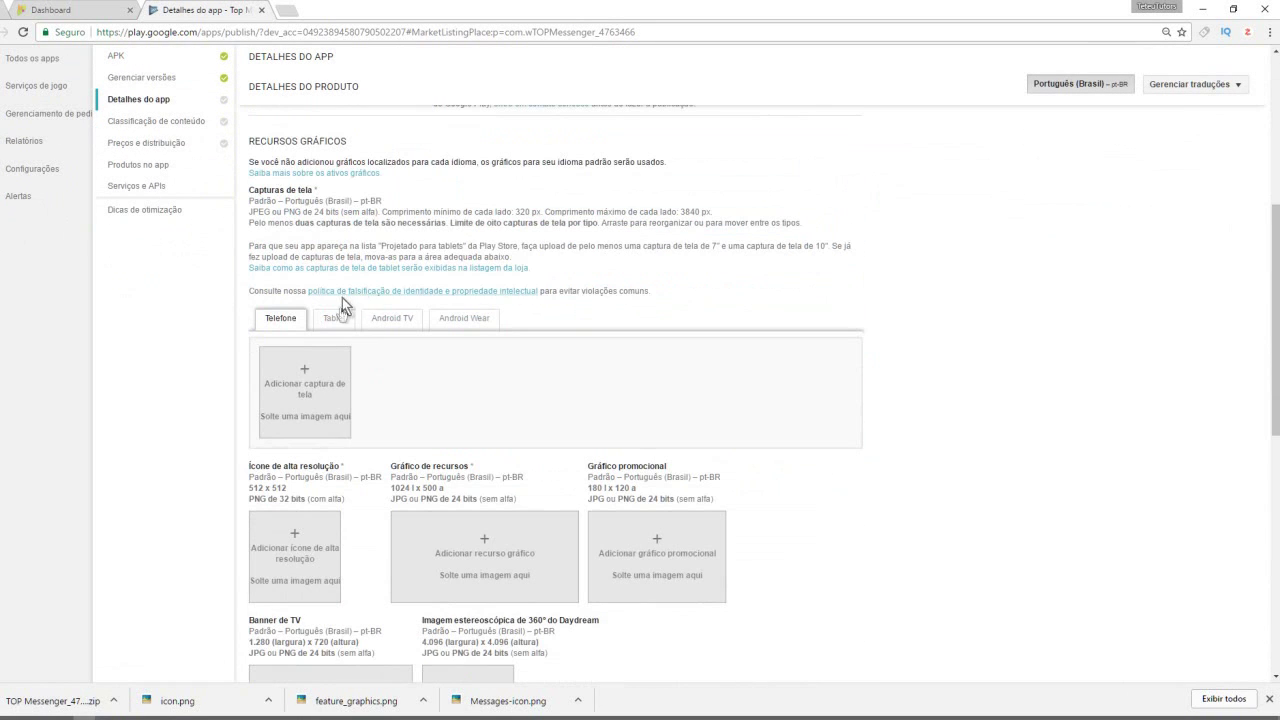
{"action": "left_click", "coordinate": [311, 386]}
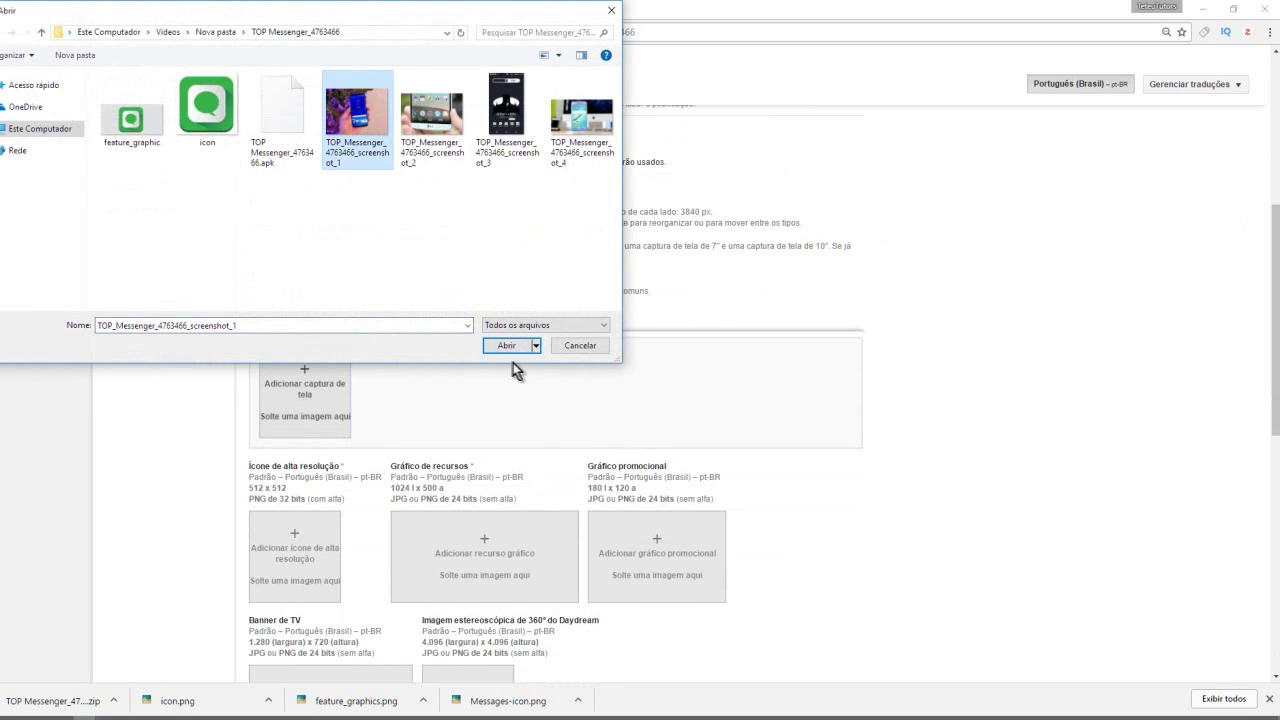
{"action": "left_click", "coordinate": [508, 349]}
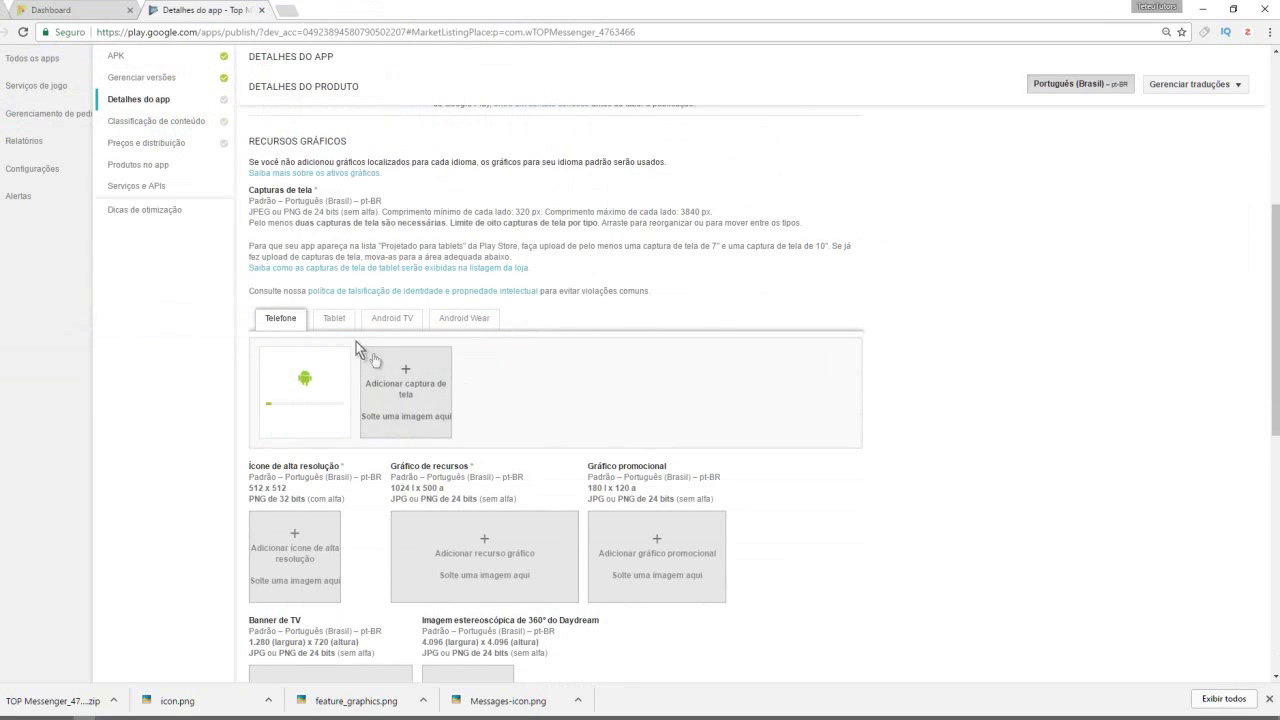
Add the image TOP_Messenger_4763466_screenshot_2 as a 7-inch tablet screenshot
{"action": "left_click", "coordinate": [334, 318]}
{"action": "left_click", "coordinate": [335, 380]}
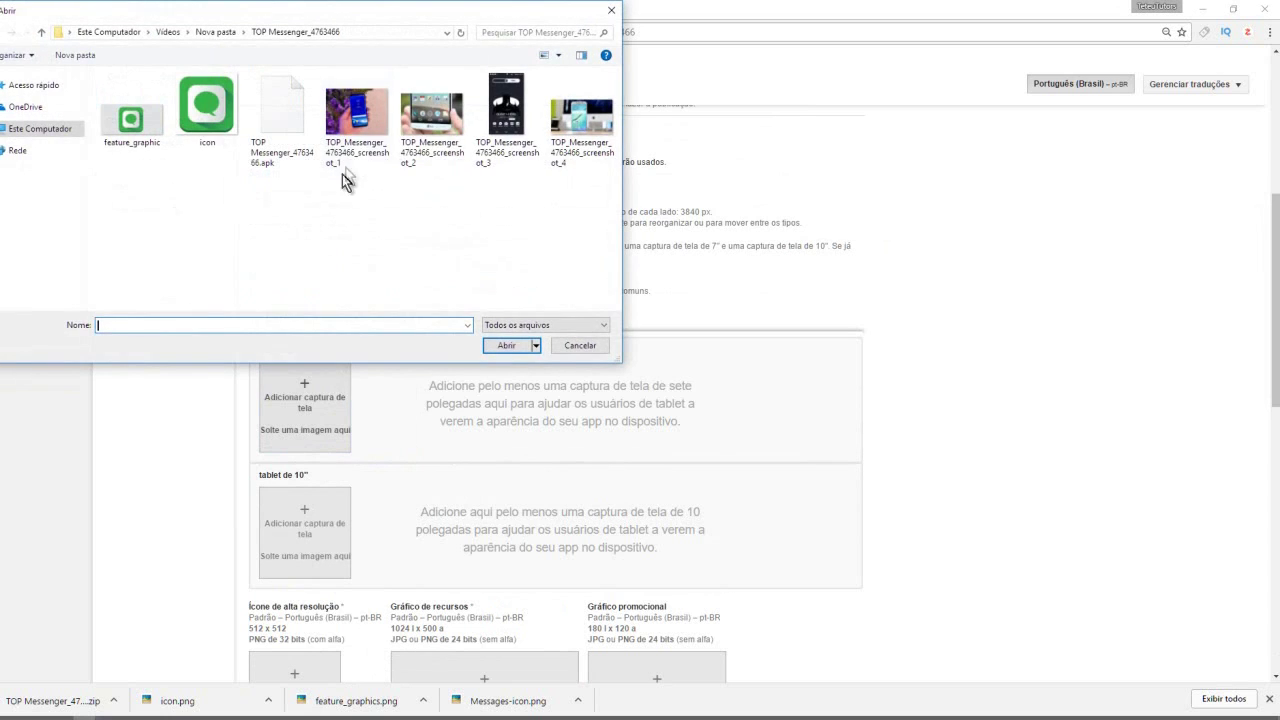
{"action": "left_click", "coordinate": [405, 125]}
{"action": "left_click", "coordinate": [505, 345]}
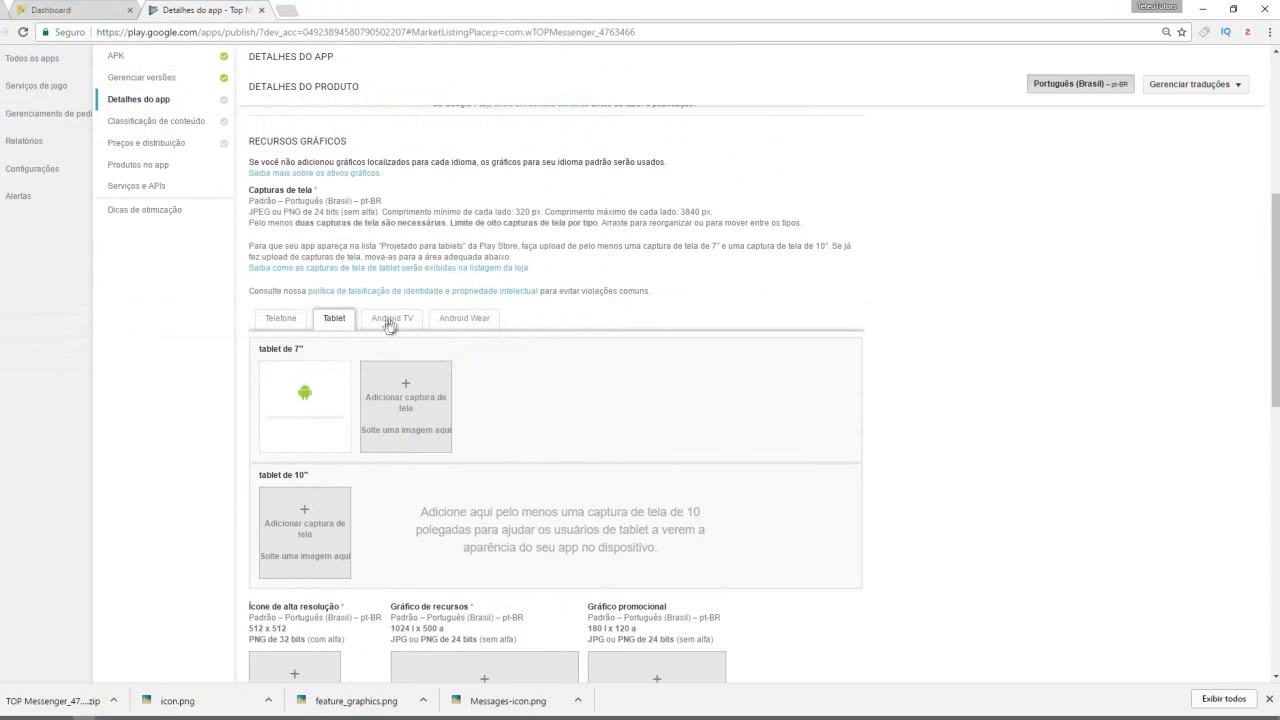
Add the image TOP_Messenger_4763466_screenshot_3 as an Android TV screenshot
{"action": "left_click", "coordinate": [391, 318]}
{"action": "left_click", "coordinate": [327, 390]}
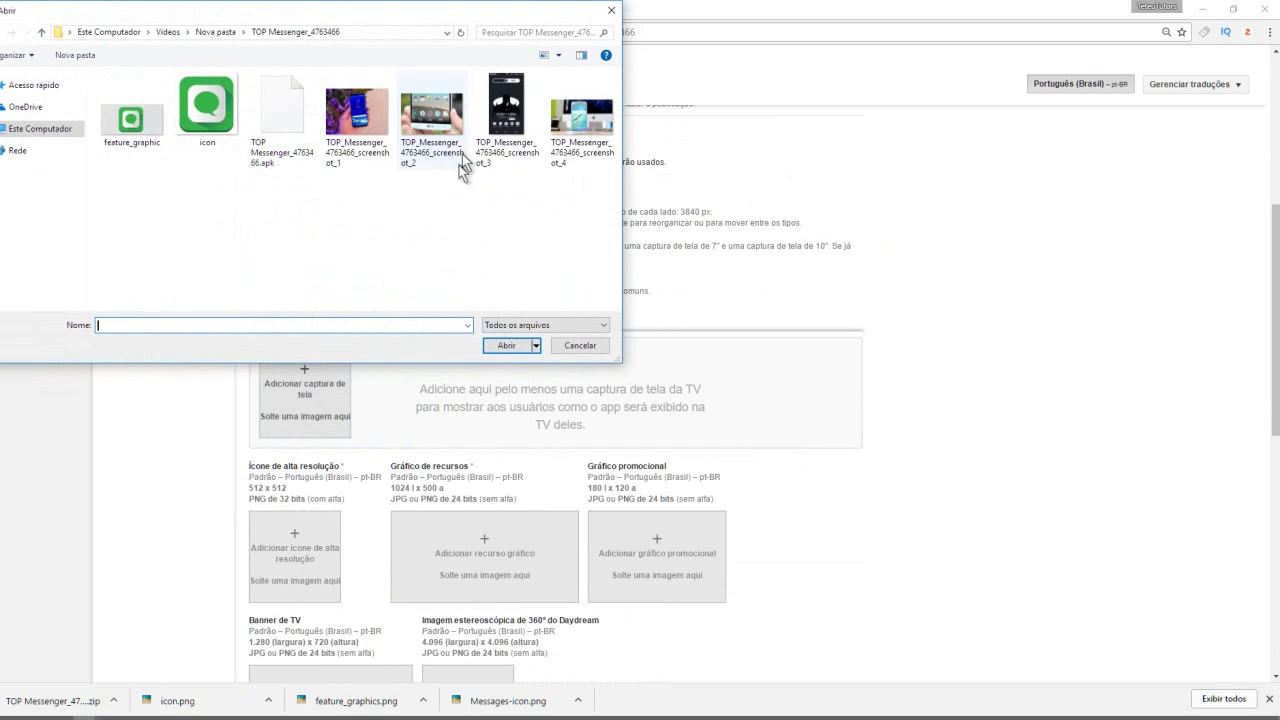
{"action": "left_click", "coordinate": [514, 140]}
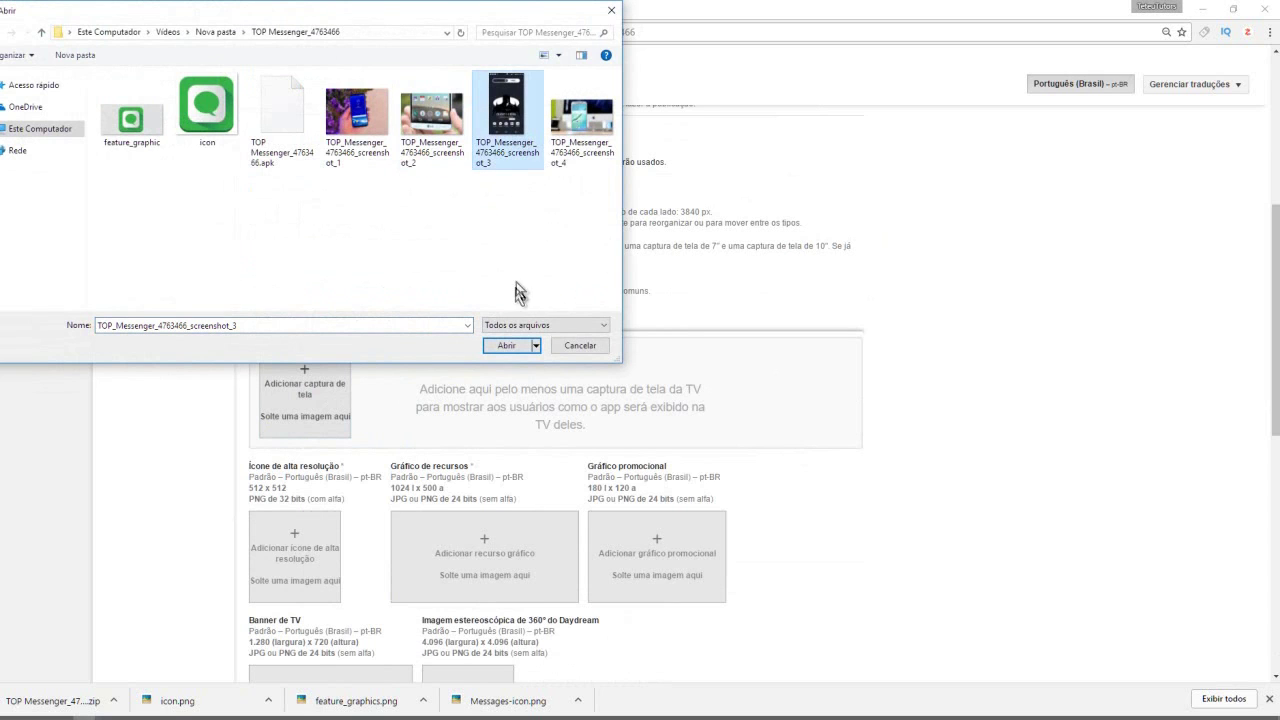
{"action": "left_click", "coordinate": [505, 345]}
Return to the phone screenshots, check the upload and look over the icon and feature graphic slots beneath
{"action": "left_click", "coordinate": [295, 324]}
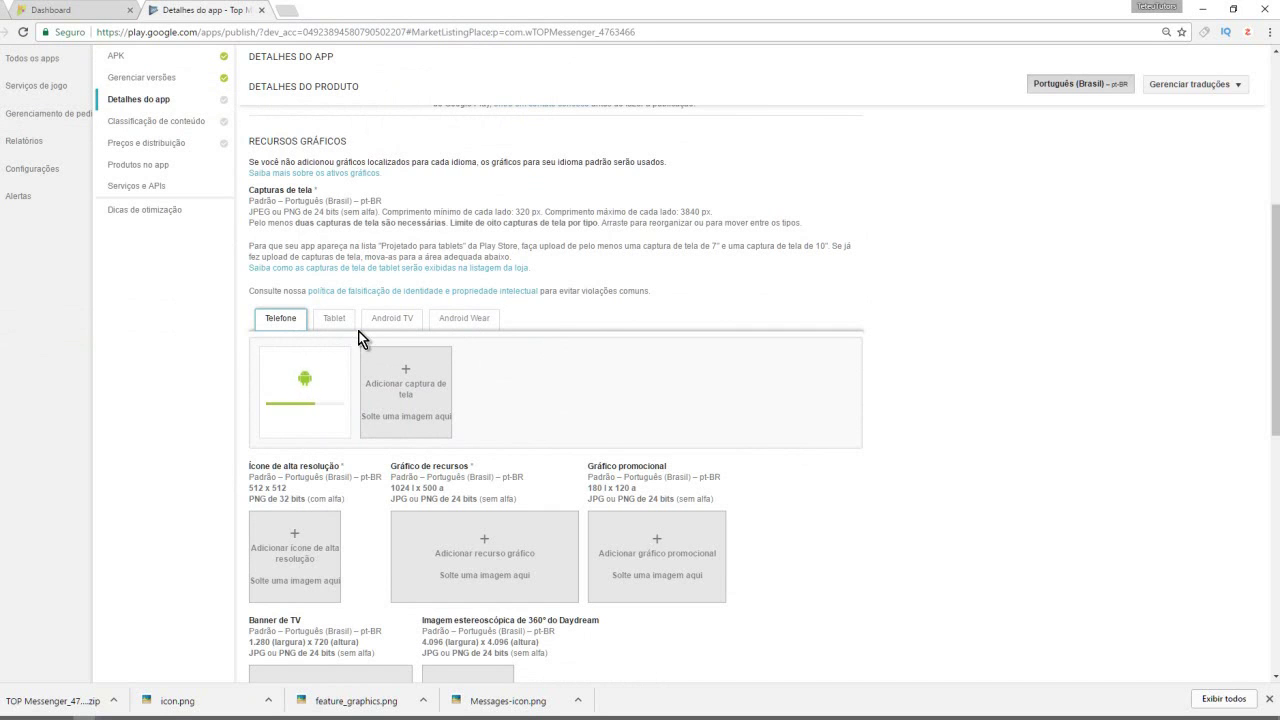
{"action": "scroll", "coordinate": [362, 340], "scroll_direction": "down", "scroll_amount": 1}
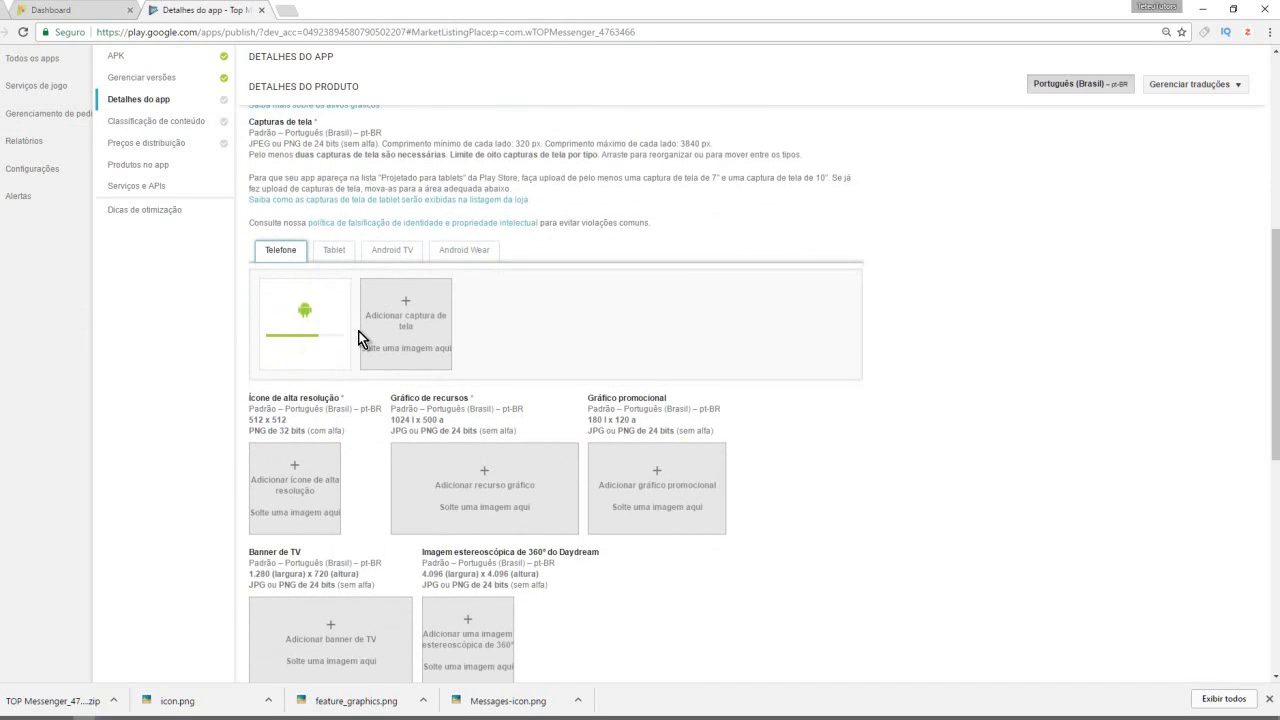
{"action": "scroll", "coordinate": [362, 340], "scroll_direction": "up", "scroll_amount": 1}
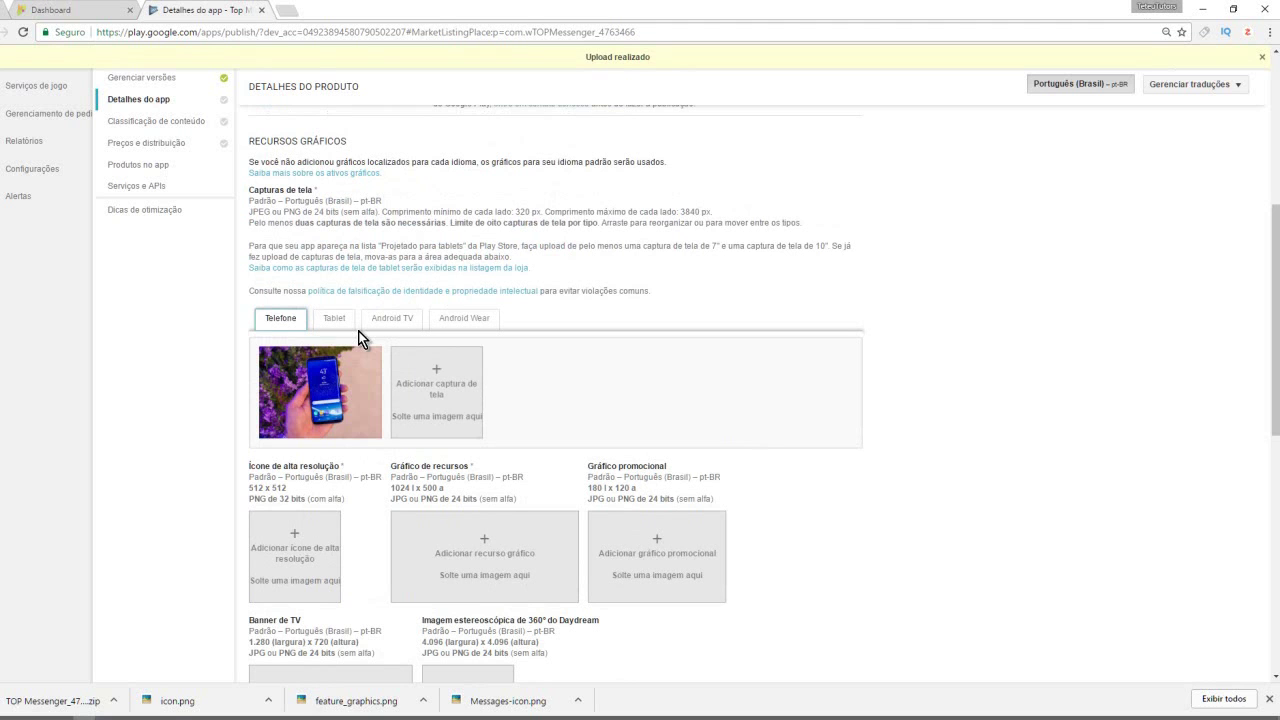
{"action": "scroll", "coordinate": [420, 420], "scroll_direction": "down", "scroll_amount": 1}
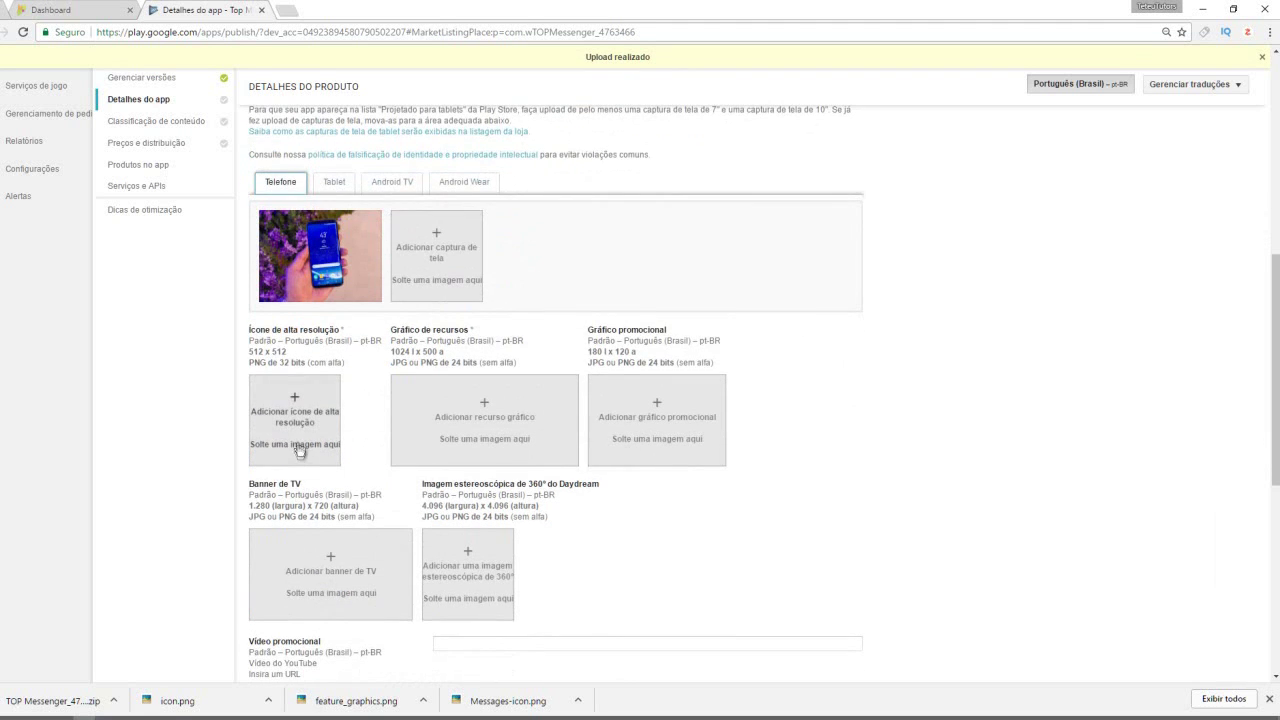
Add the image icon as the high-resolution icon in the graphic assets
{"action": "left_click", "coordinate": [297, 442]}
{"action": "left_click", "coordinate": [196, 135]}
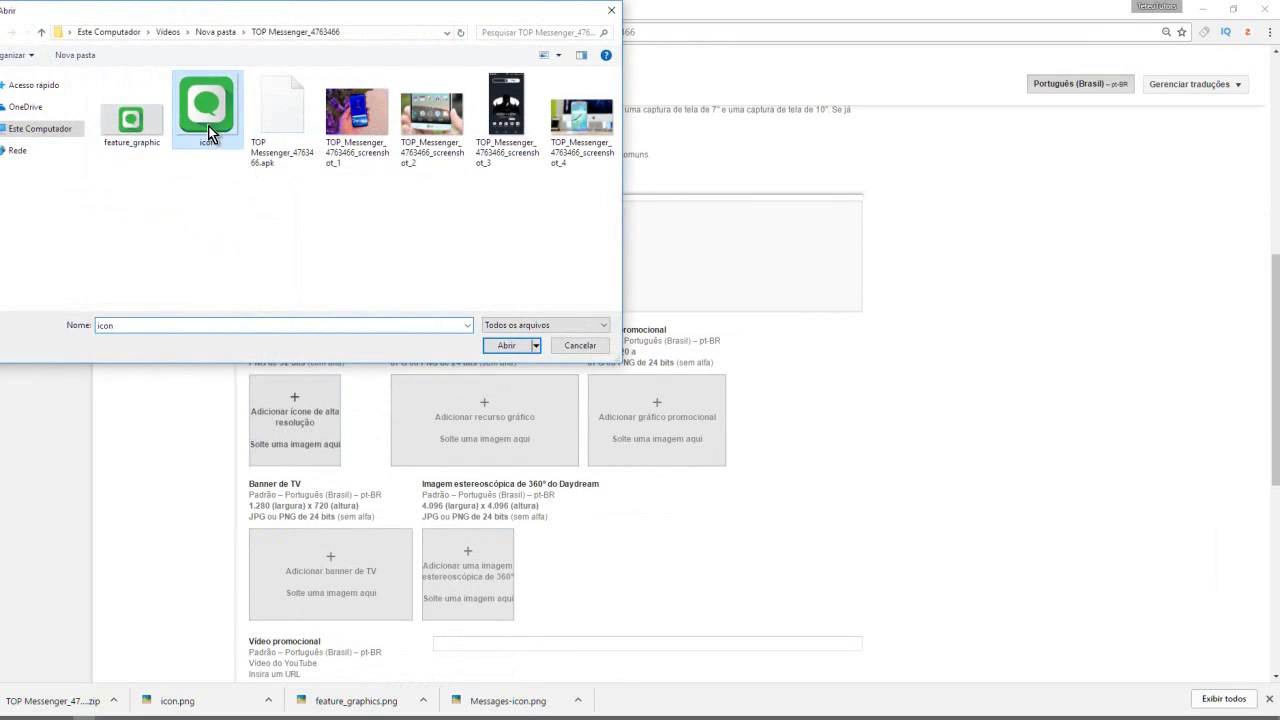
{"action": "left_click", "coordinate": [505, 346]}
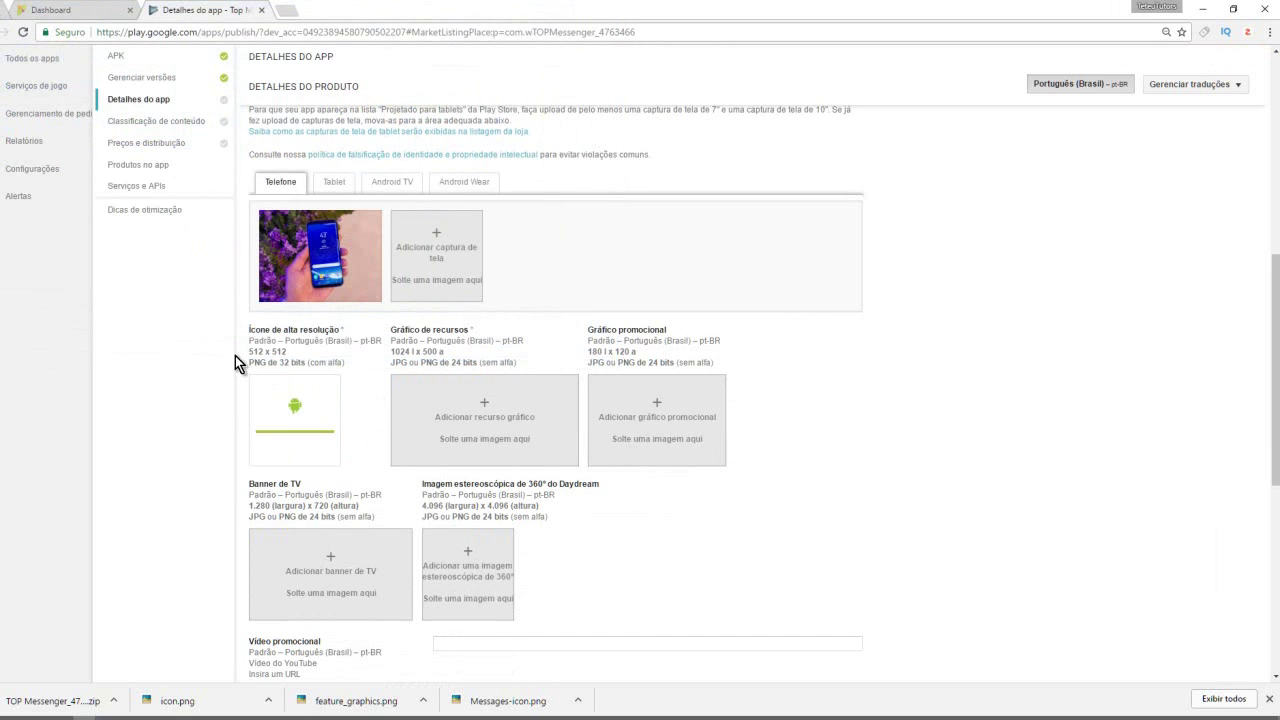
Add the image feature_graphic as the feature graphic in the graphic assets
{"action": "left_click", "coordinate": [474, 420]}
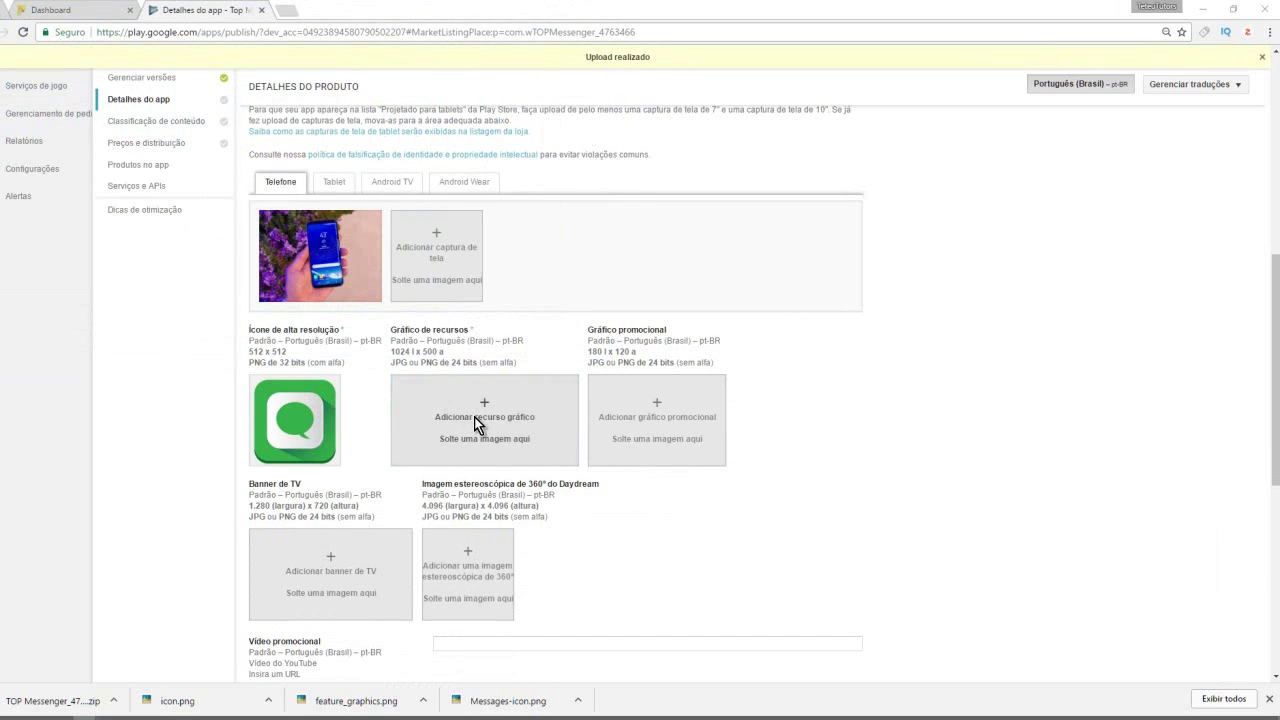
{"action": "left_click", "coordinate": [123, 145]}
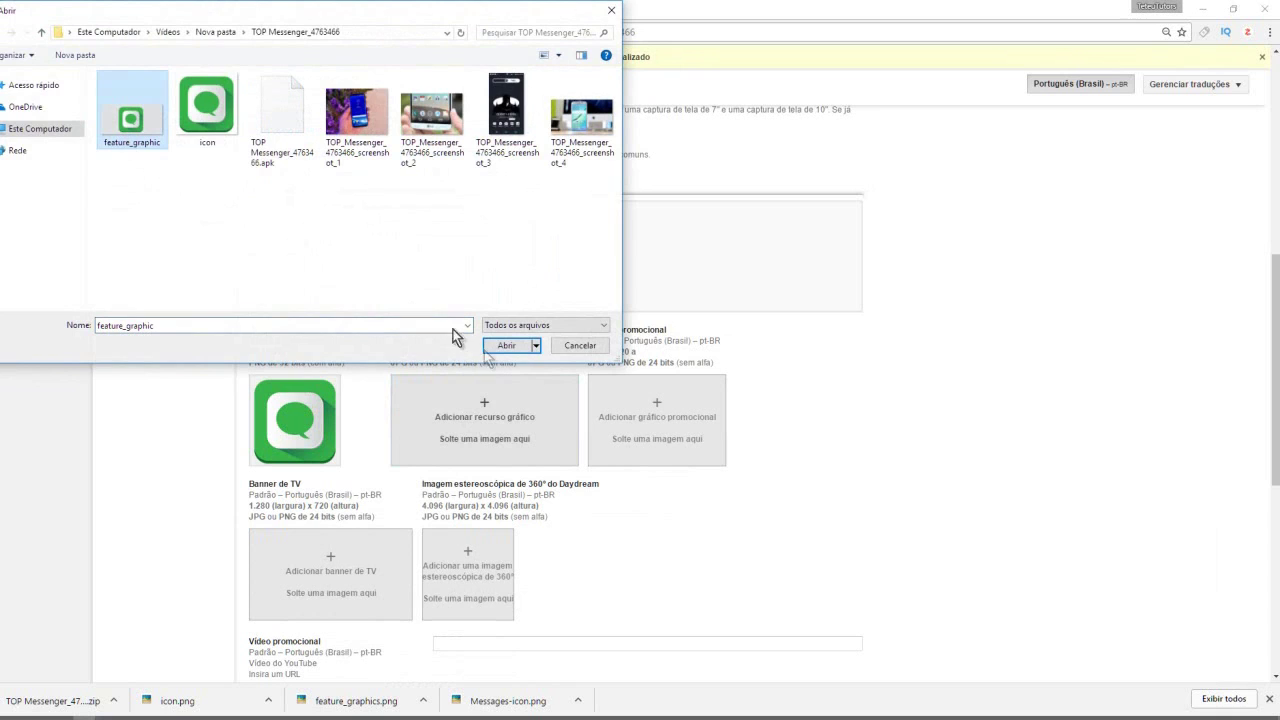
{"action": "left_click", "coordinate": [506, 345]}
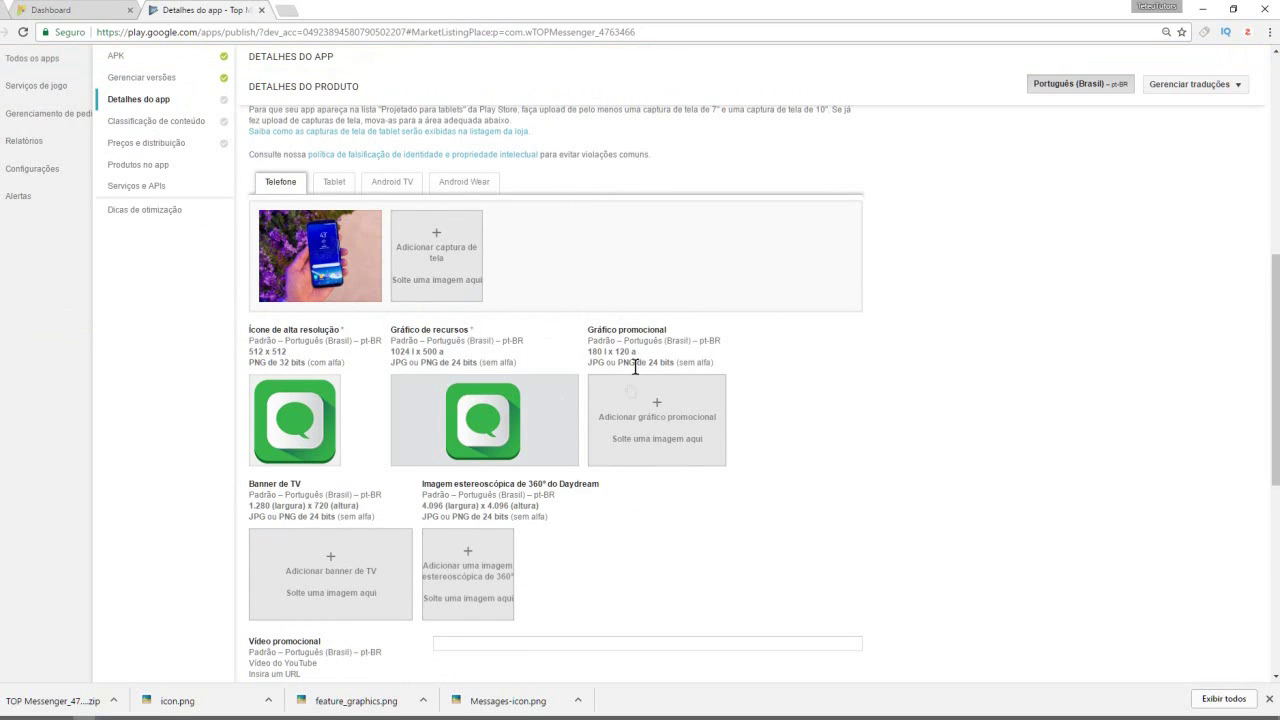
Leave the promotional video empty and categorize the app with type Apps and category Comunicação
{"action": "scroll", "coordinate": [635, 362], "scroll_direction": "down", "scroll_amount": 2}
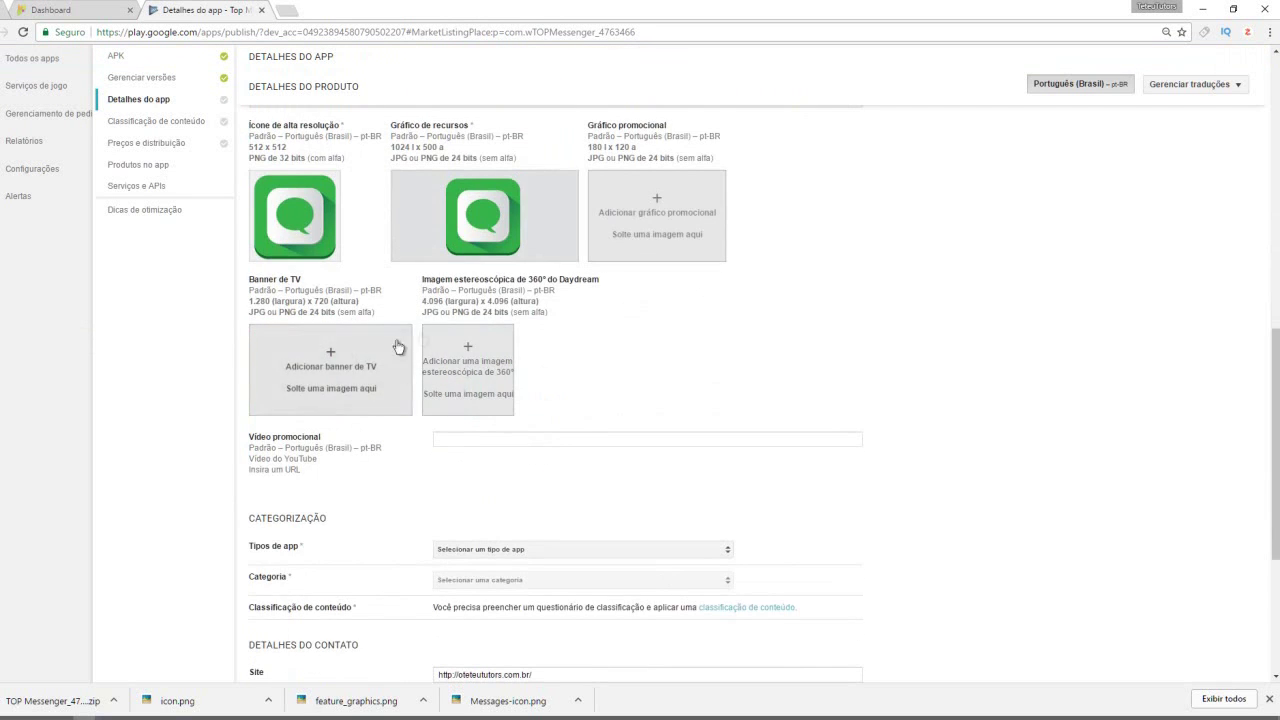
{"action": "scroll", "coordinate": [480, 400], "scroll_direction": "down", "scroll_amount": 2}
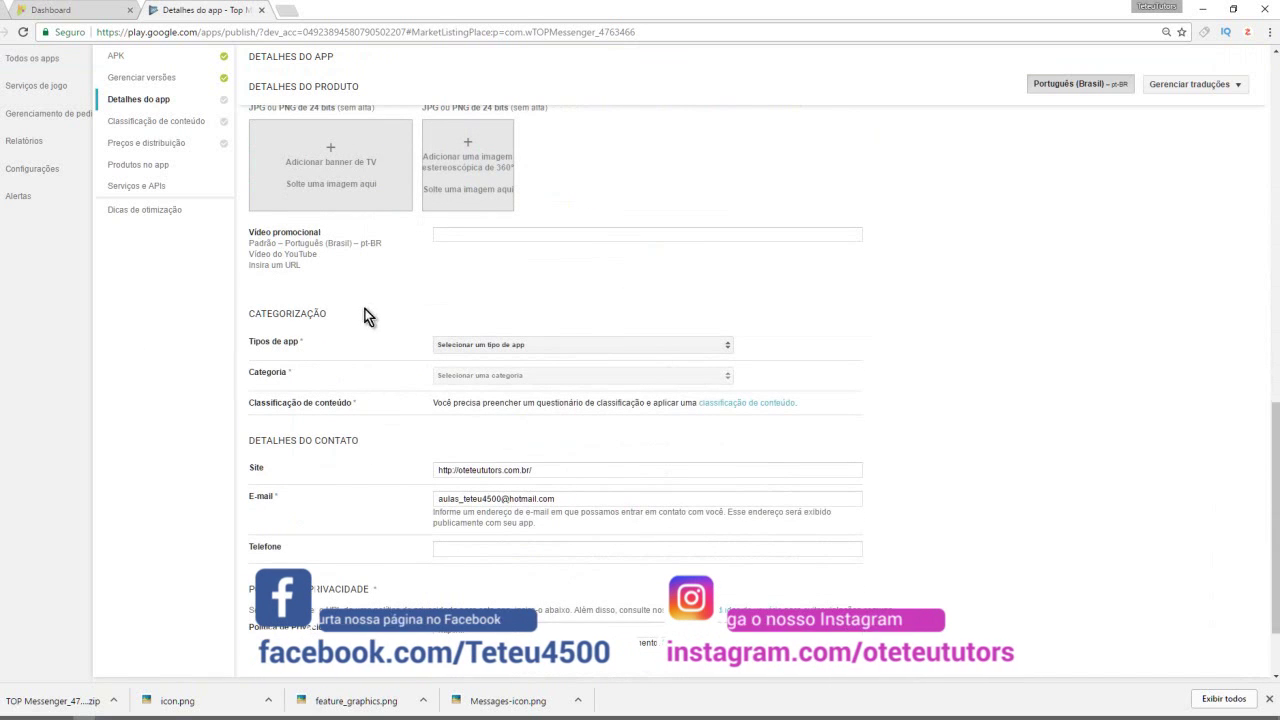
{"action": "left_click", "coordinate": [440, 234]}
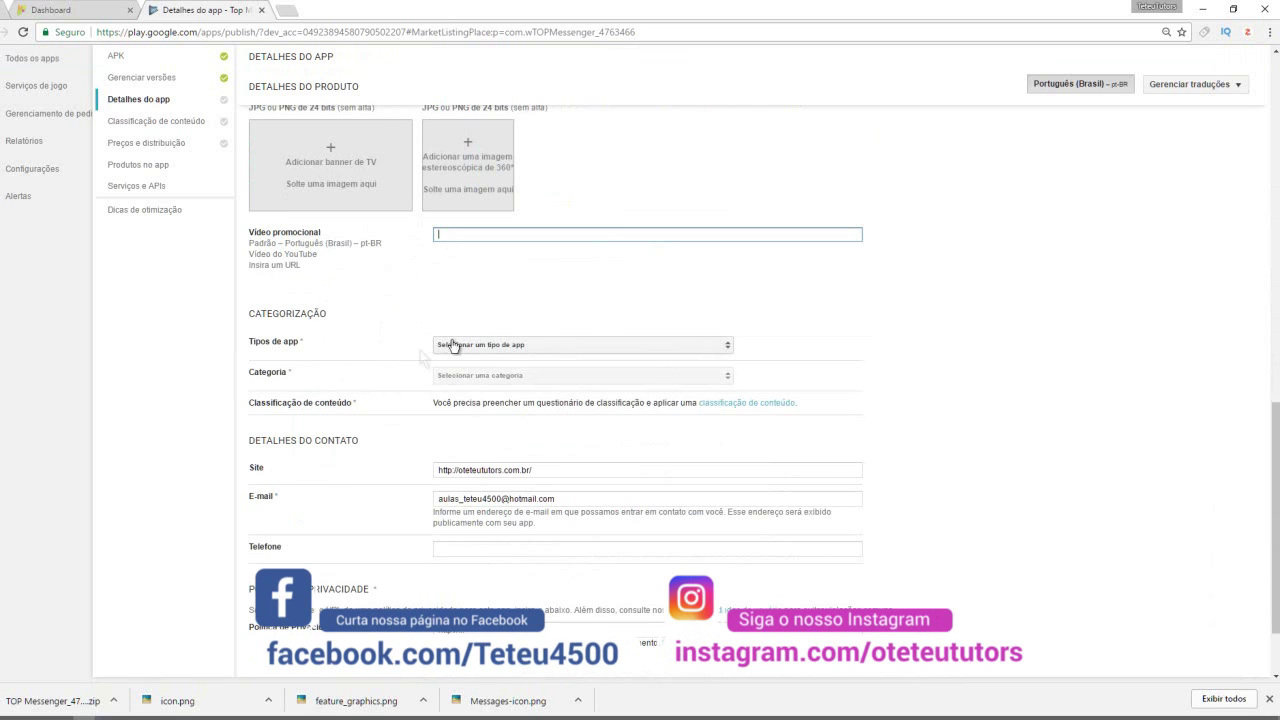
{"action": "left_click", "coordinate": [487, 346]}
{"action": "left_click", "coordinate": [486, 346]}
{"action": "left_click", "coordinate": [467, 373]}
{"action": "scroll", "coordinate": [429, 291], "scroll_direction": "down", "scroll_amount": 2}
{"action": "left_click", "coordinate": [472, 307]}
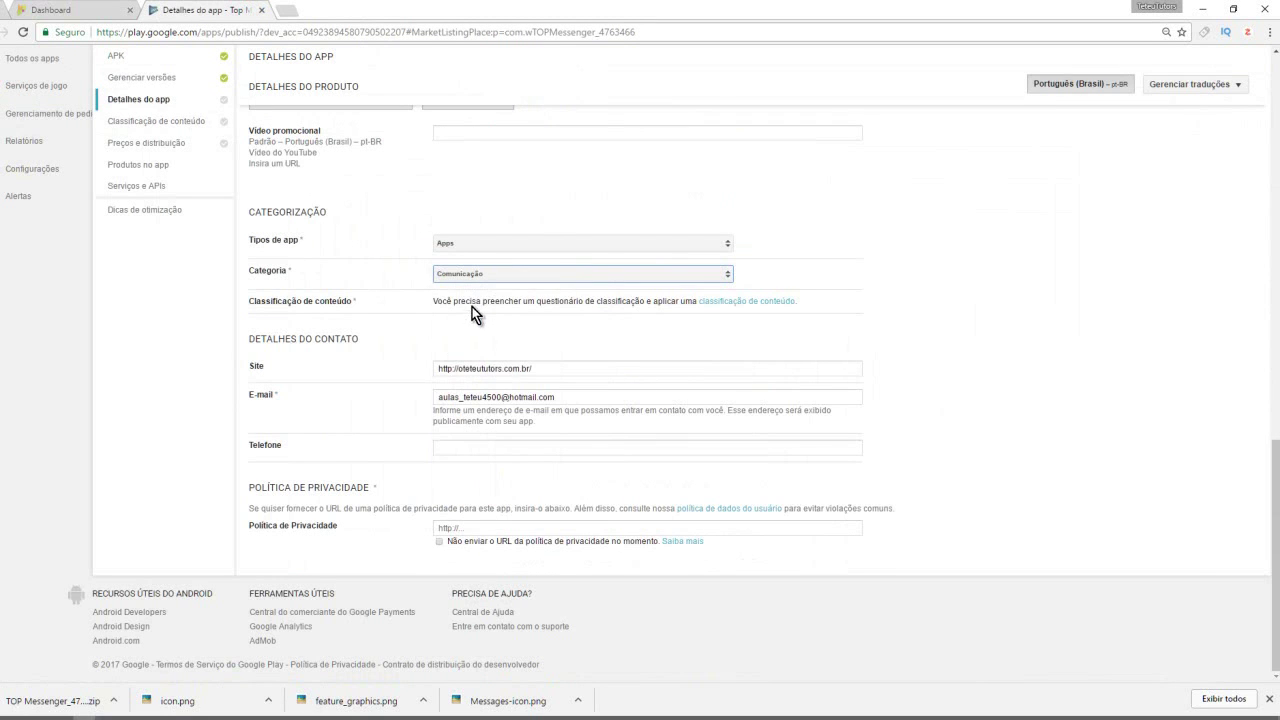
{"action": "left_click", "coordinate": [492, 321]}
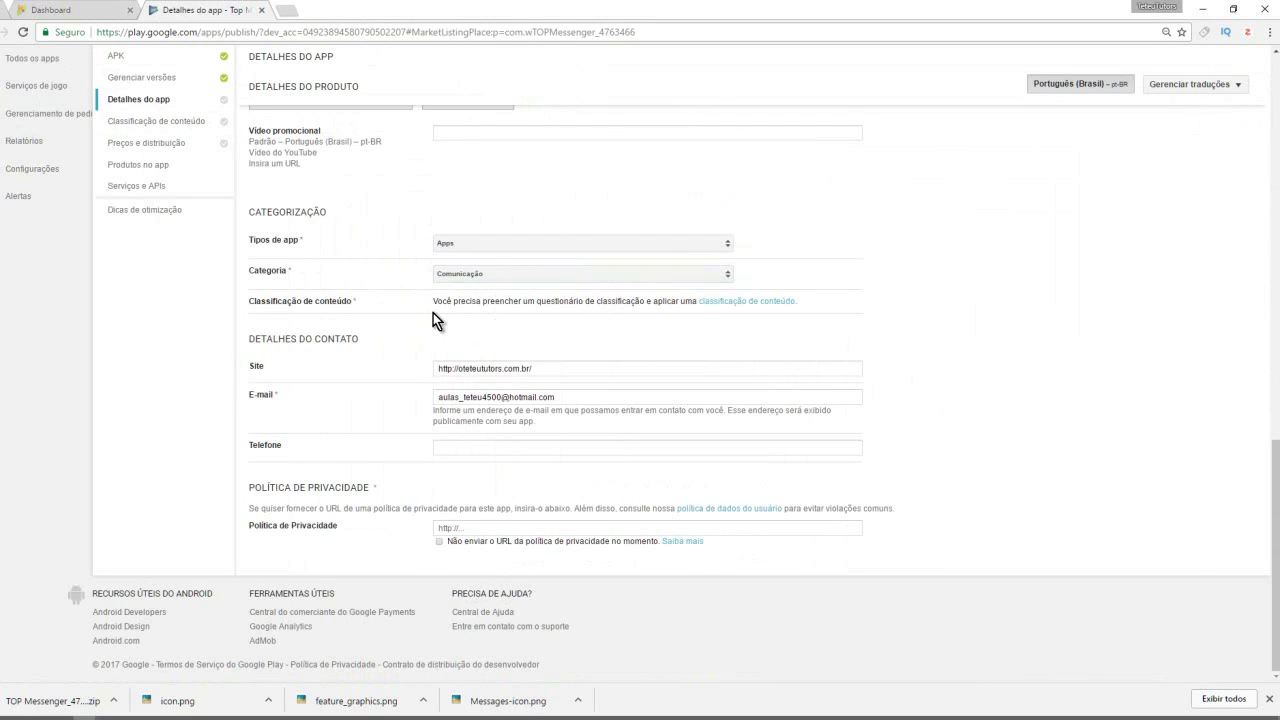
Check the contact details, opt out of submitting a privacy policy URL for now, and save the draft
{"action": "left_click_drag", "start_coordinate": [532, 370], "coordinate": [438, 378]}
{"action": "left_click", "coordinate": [466, 398]}
{"action": "left_click", "coordinate": [440, 450]}
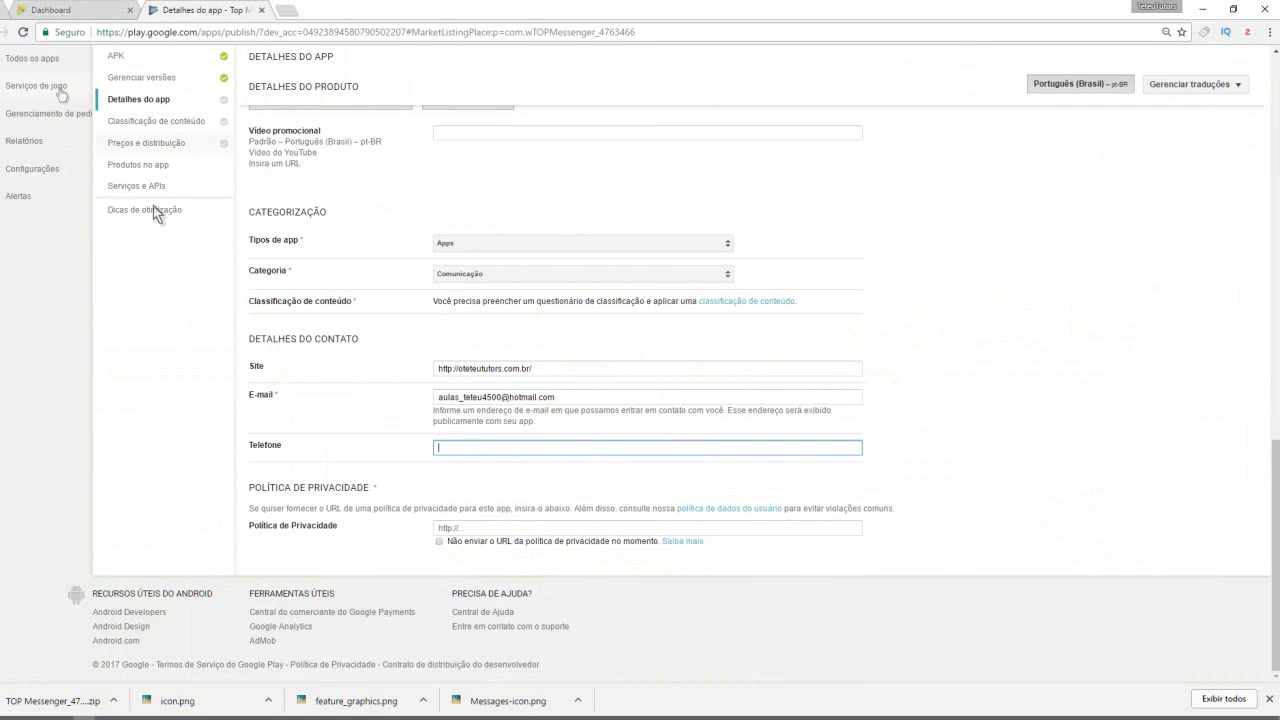
{"action": "left_click", "coordinate": [438, 543]}
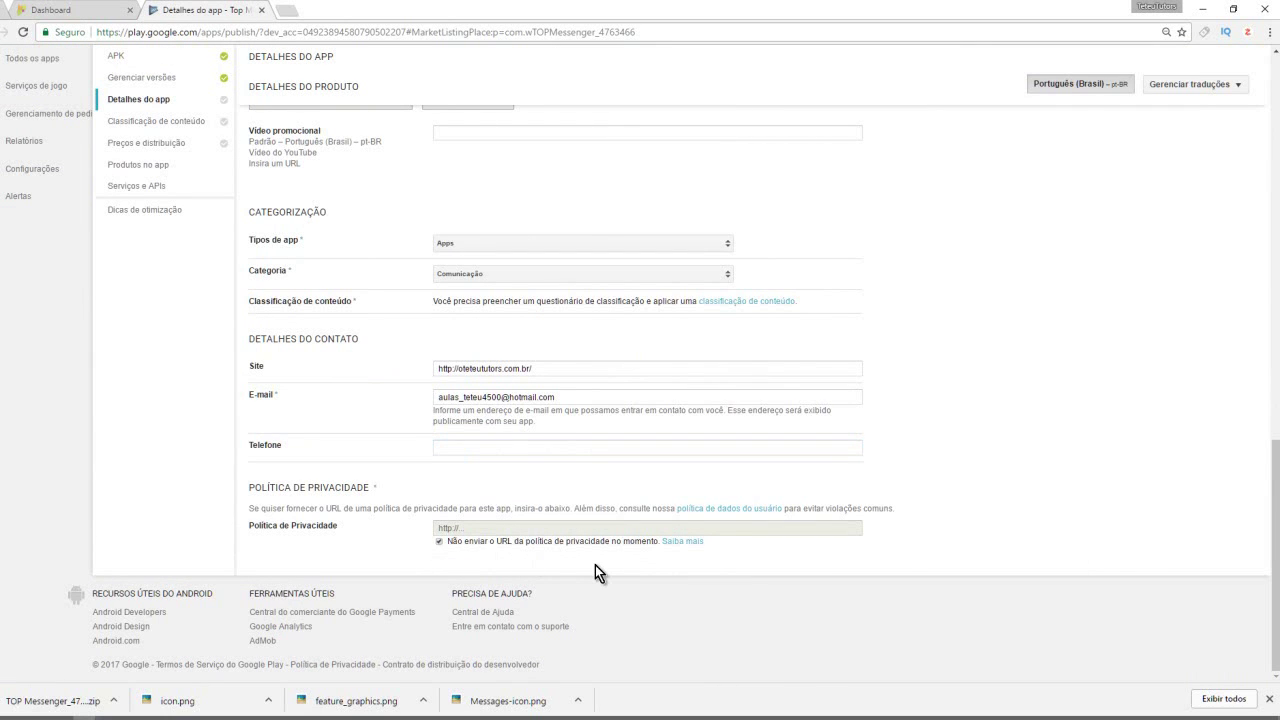
{"action": "scroll", "coordinate": [595, 565], "scroll_direction": "up", "scroll_amount": 15}
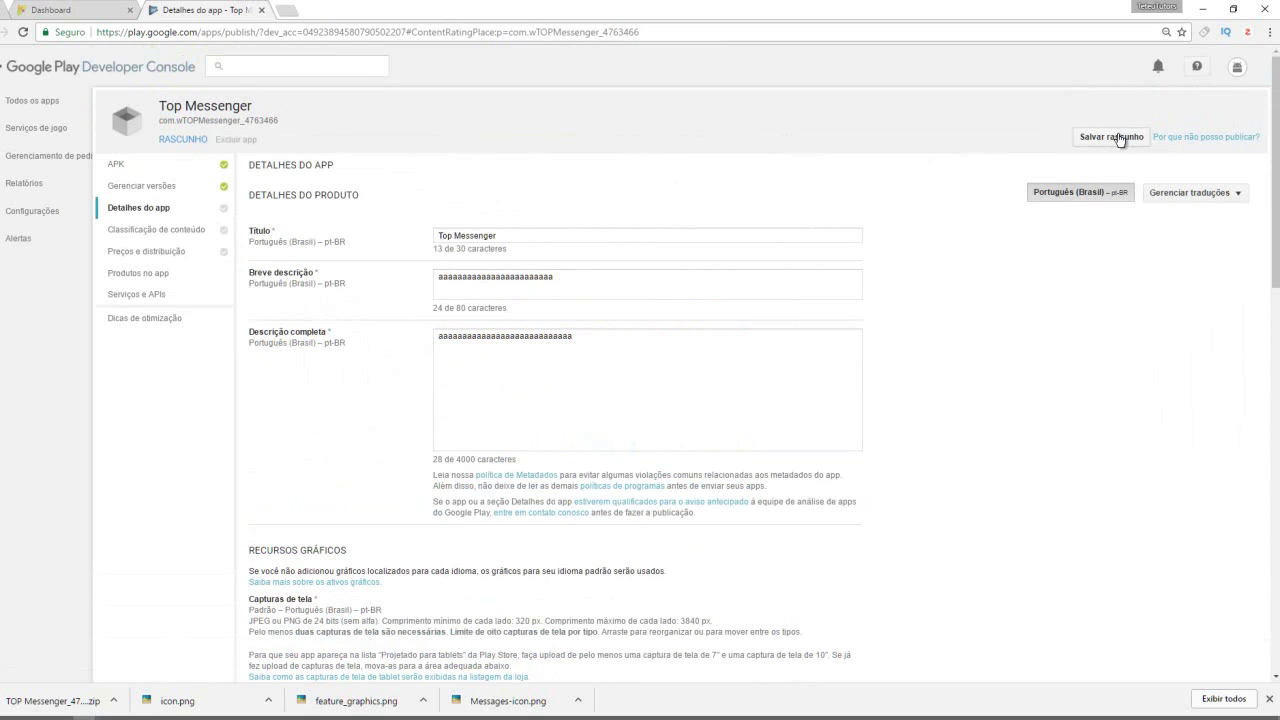
{"action": "left_click", "coordinate": [1116, 138]}
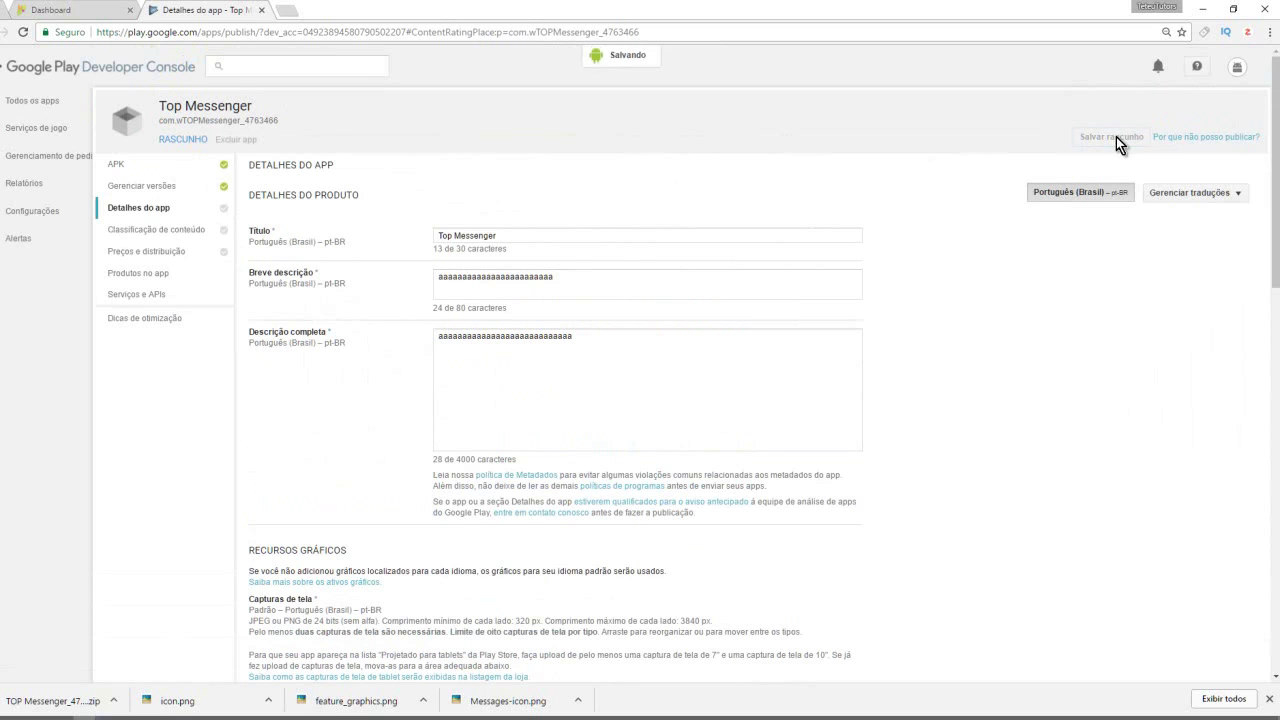
Start the content rating questionnaire and choose the category Utilitário, produtividade, comunicação e outros
{"action": "left_click", "coordinate": [160, 230]}
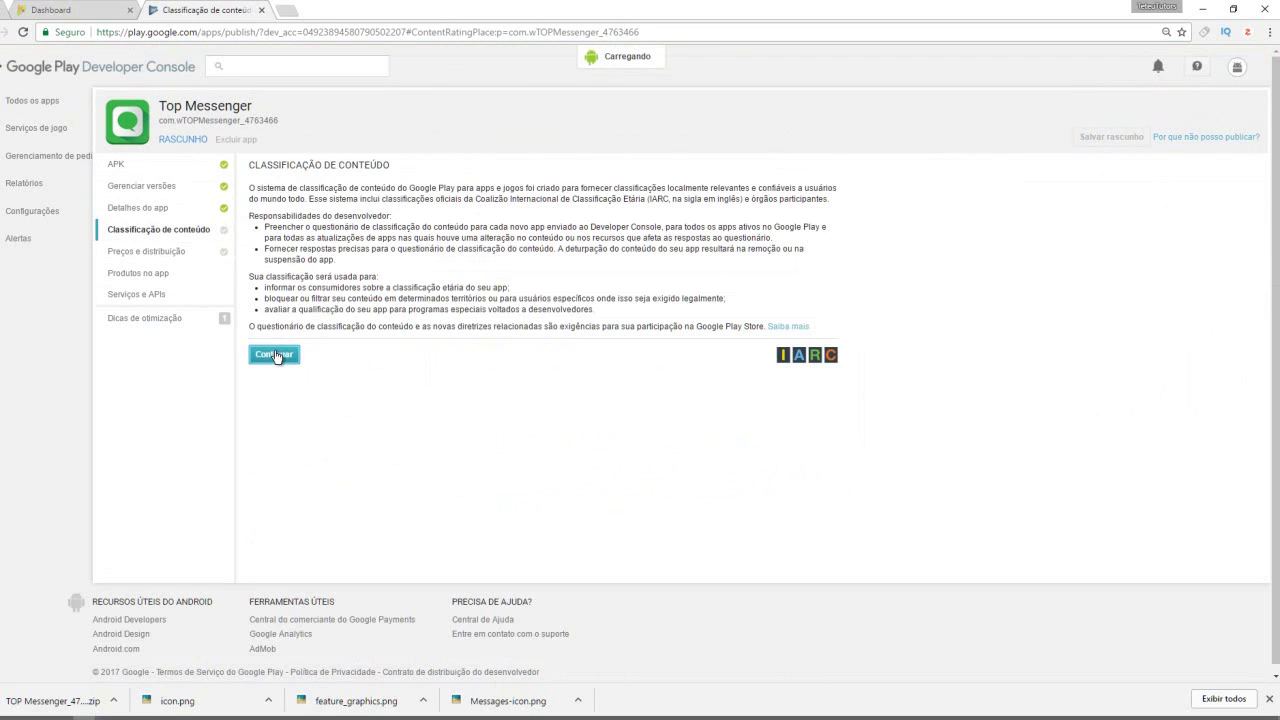
{"action": "left_click", "coordinate": [273, 355]}
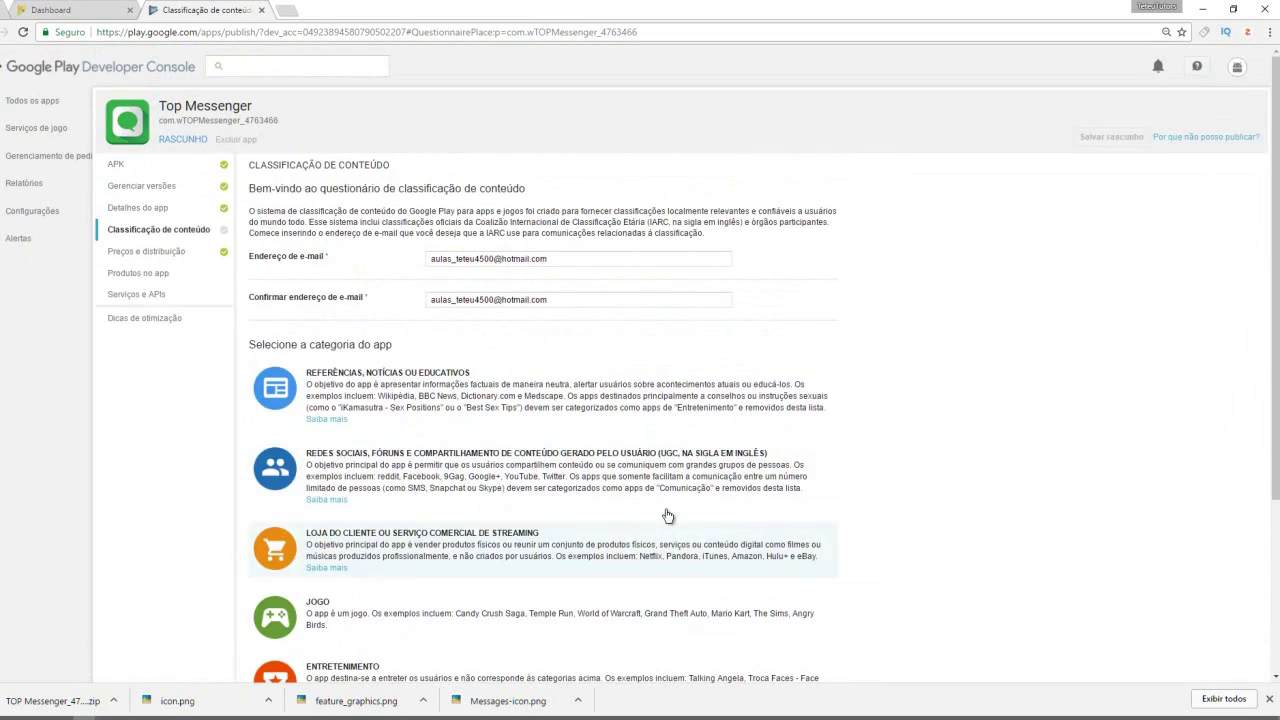
{"action": "scroll", "coordinate": [586, 514], "scroll_direction": "down", "scroll_amount": 2}
{"action": "scroll", "coordinate": [378, 565], "scroll_direction": "down", "scroll_amount": 2}
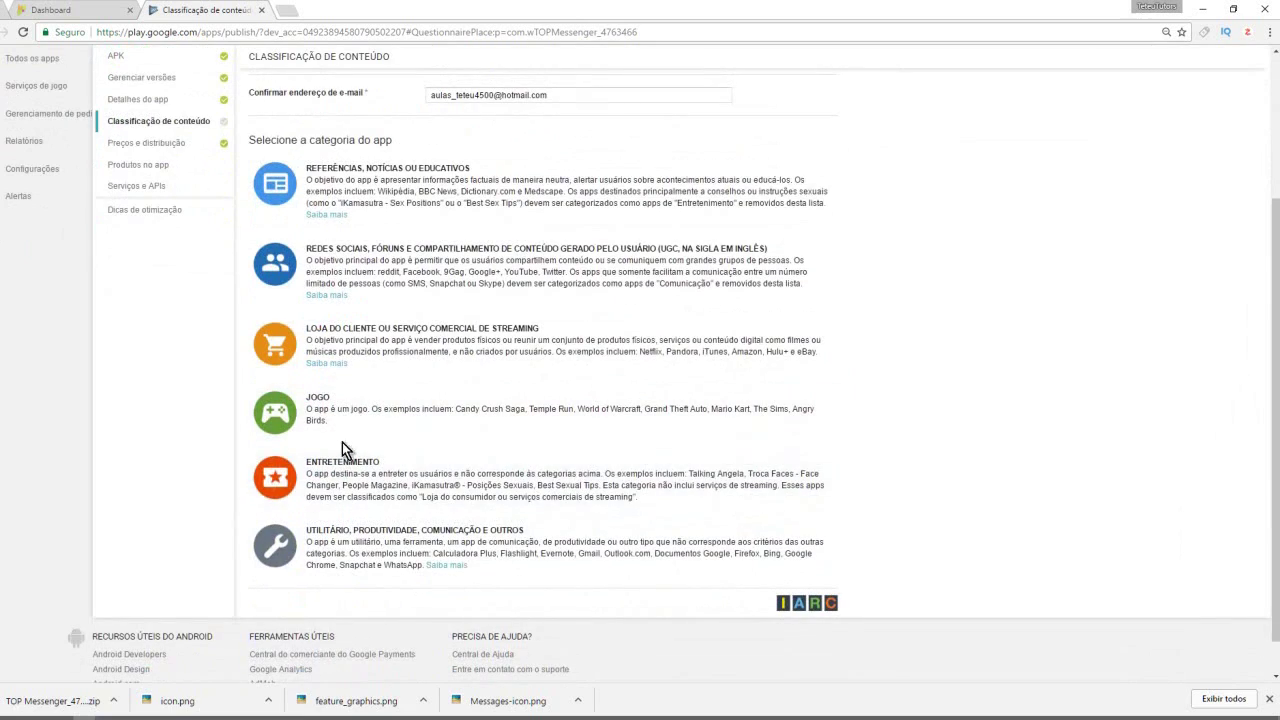
{"action": "left_click", "coordinate": [333, 553]}
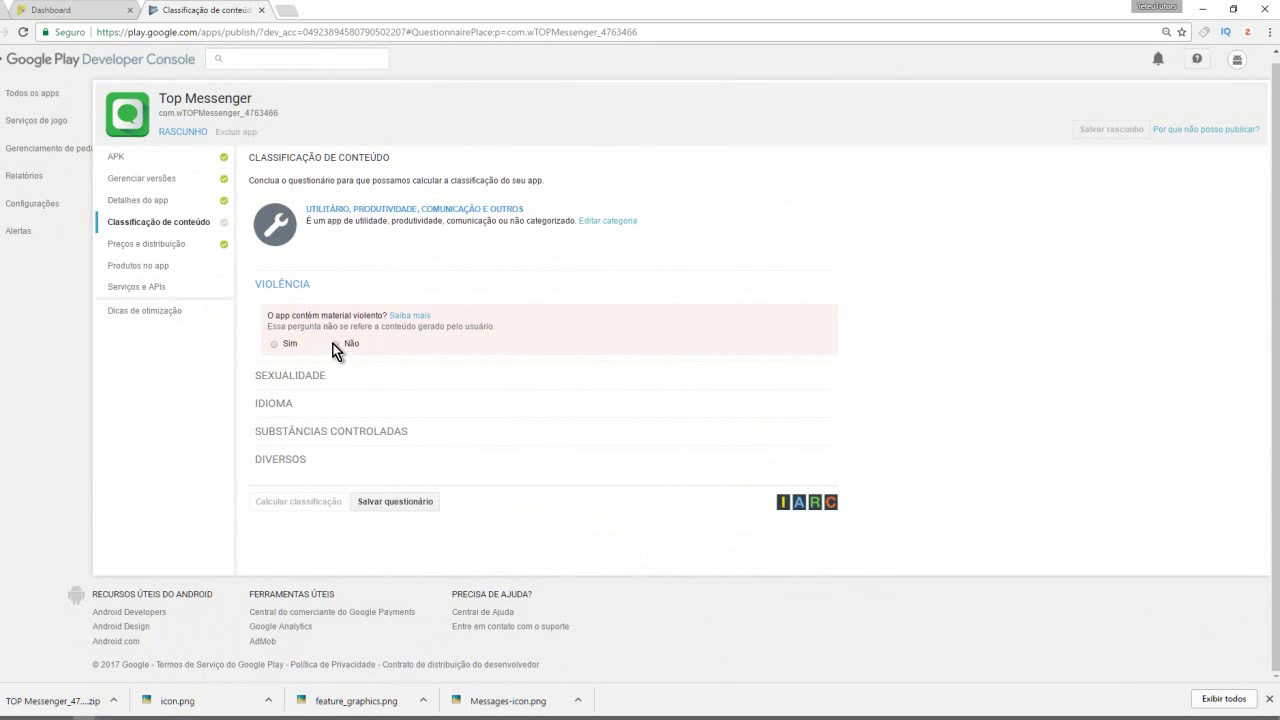
Answer Não to the violence, sexuality, language and controlled substances questions of the content rating
{"action": "left_click", "coordinate": [342, 345]}
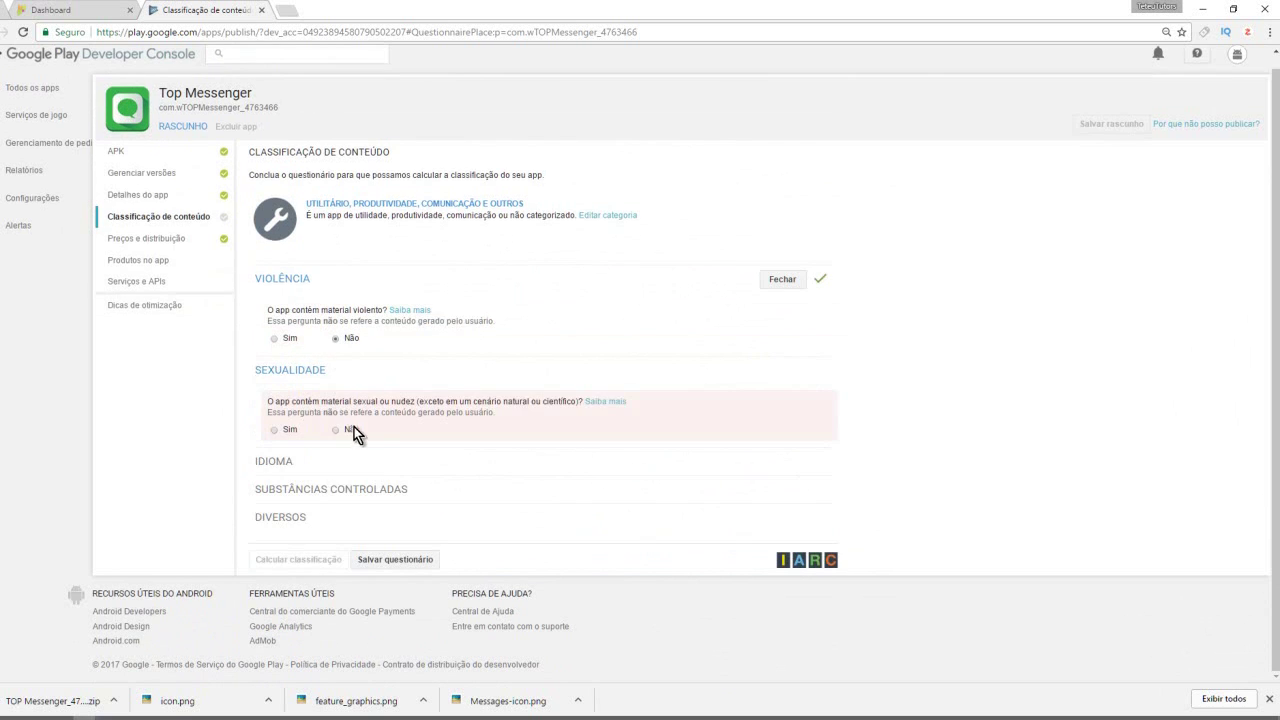
{"action": "left_click", "coordinate": [350, 434]}
{"action": "left_click", "coordinate": [336, 458]}
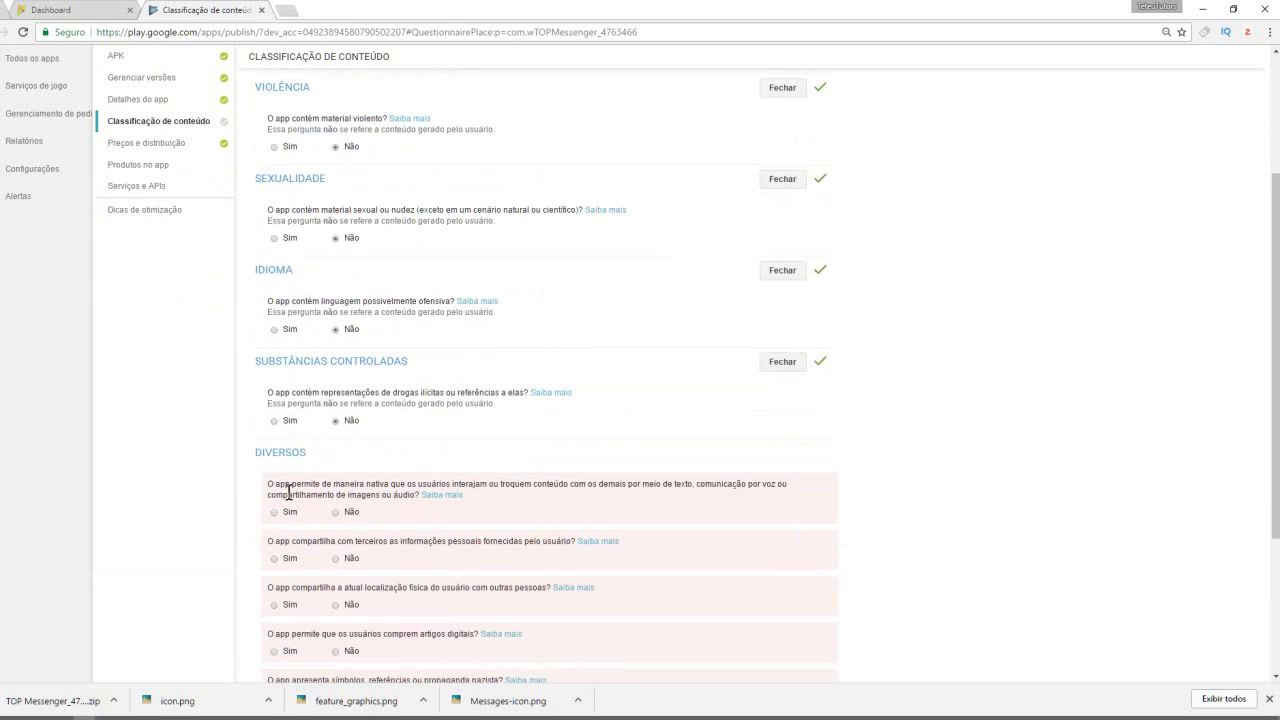
Under Diversos, answer Sim to user interaction and Não to the other five questions, and save the questionnaire
{"action": "scroll", "coordinate": [403, 520], "scroll_direction": "down", "scroll_amount": 2}
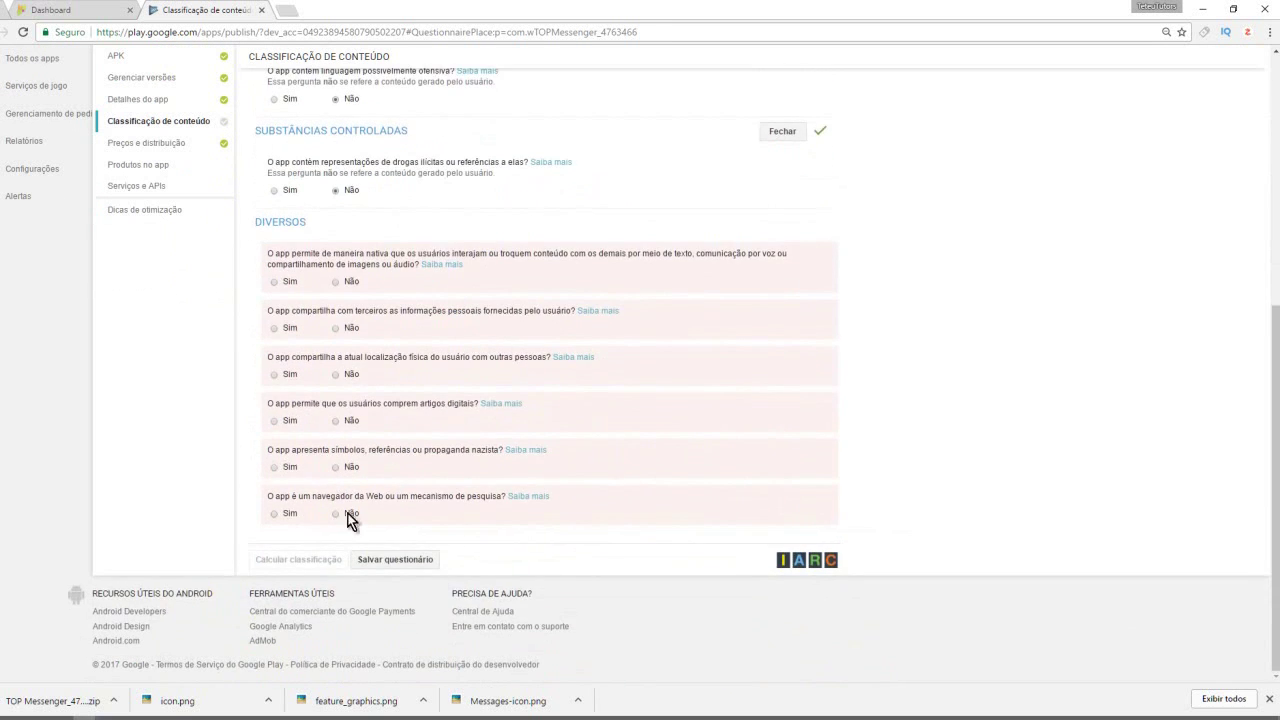
{"action": "scroll", "coordinate": [342, 482], "scroll_direction": "up", "scroll_amount": 2}
{"action": "left_click", "coordinate": [274, 486]}
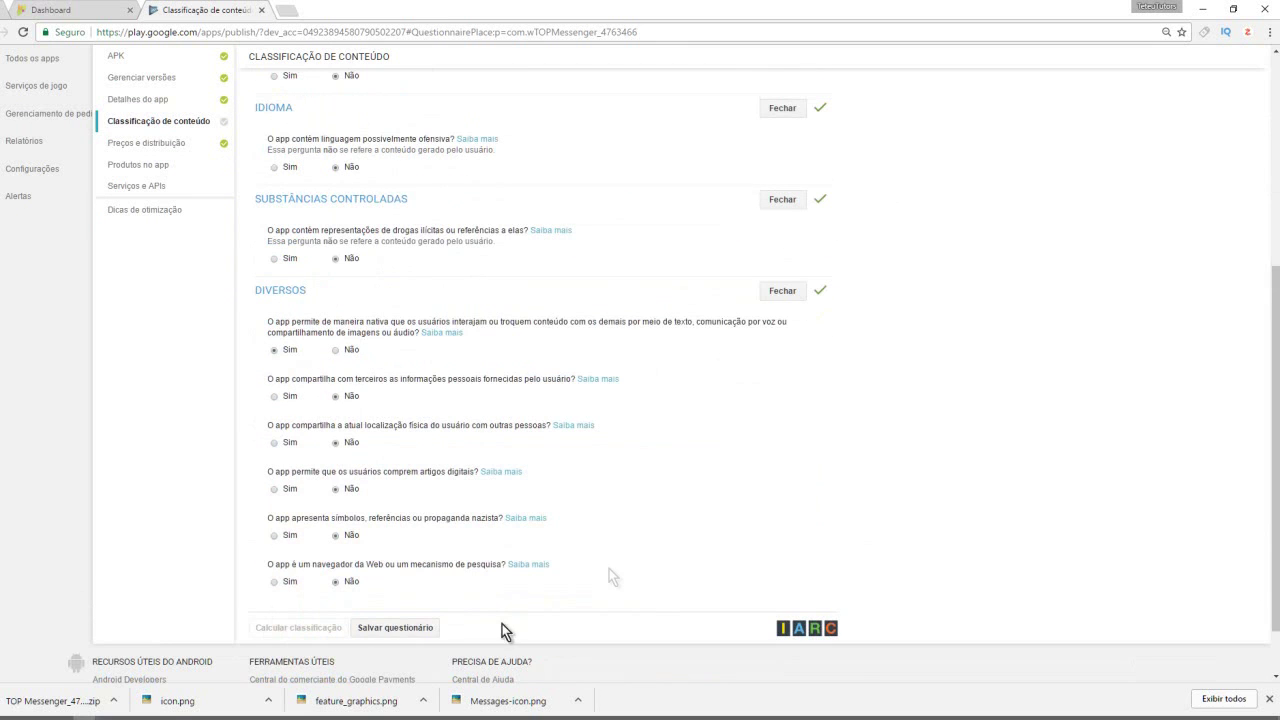
{"action": "left_click", "coordinate": [409, 630]}
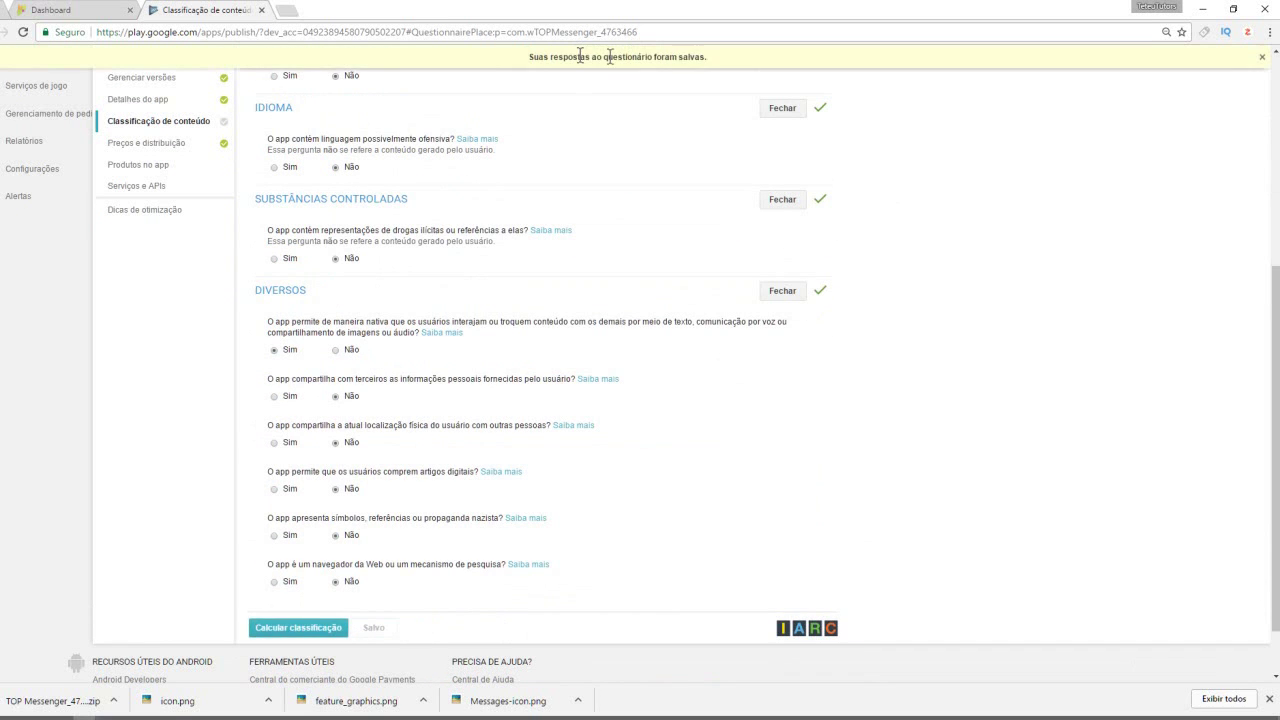
In pricing and distribution, make the free app available in all countries and declare that it contains ads
{"action": "left_click", "coordinate": [200, 240]}
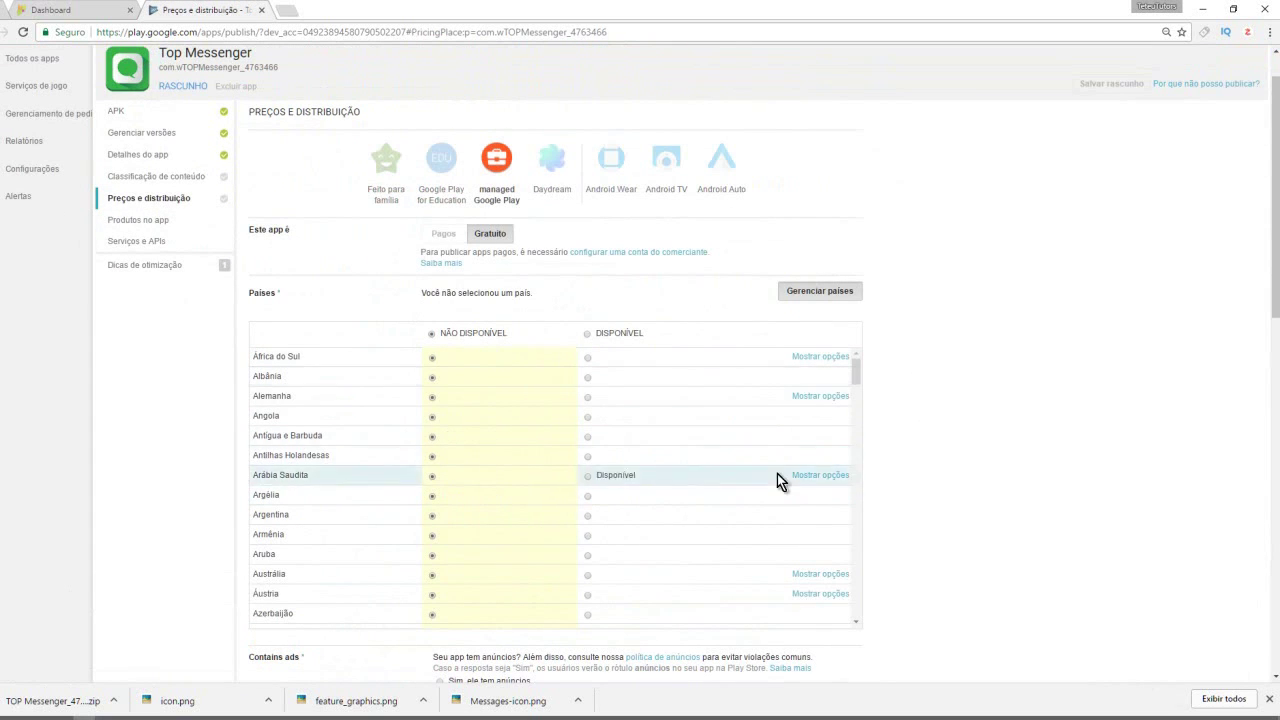
{"action": "left_click", "coordinate": [587, 334]}
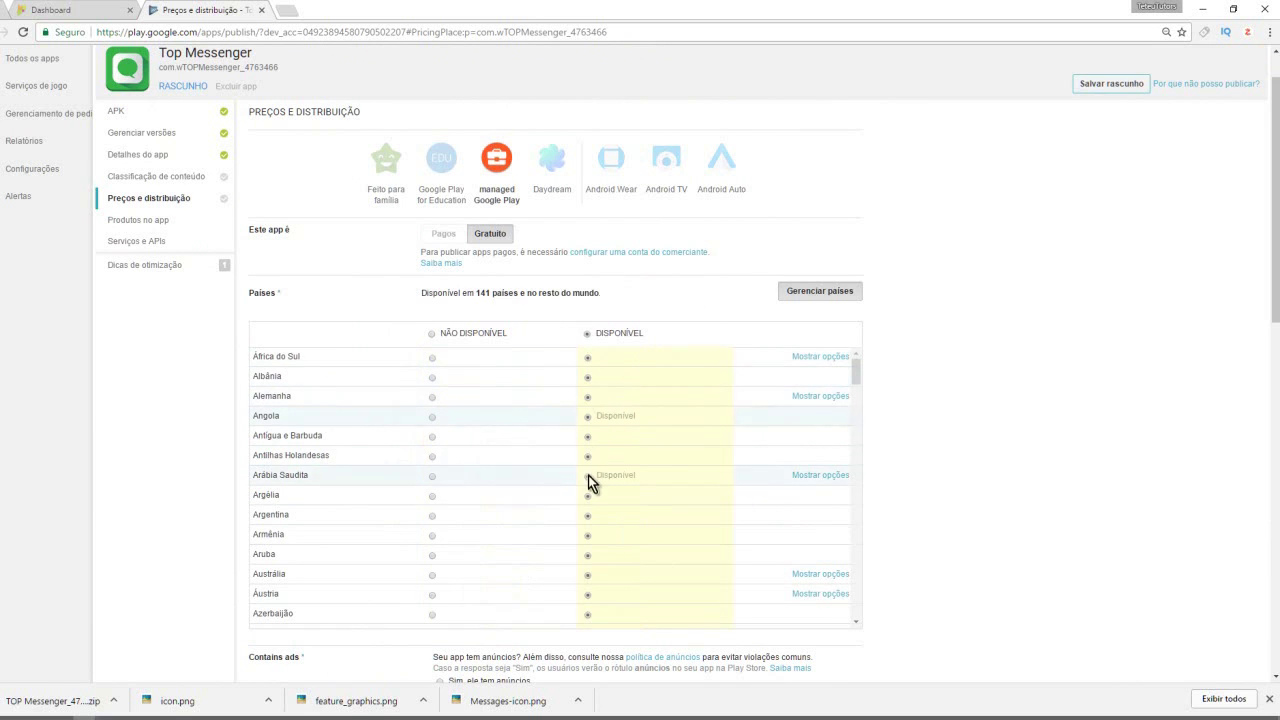
{"action": "scroll", "coordinate": [520, 260], "scroll_direction": "down", "scroll_amount": 5}
{"action": "left_click", "coordinate": [458, 274]}
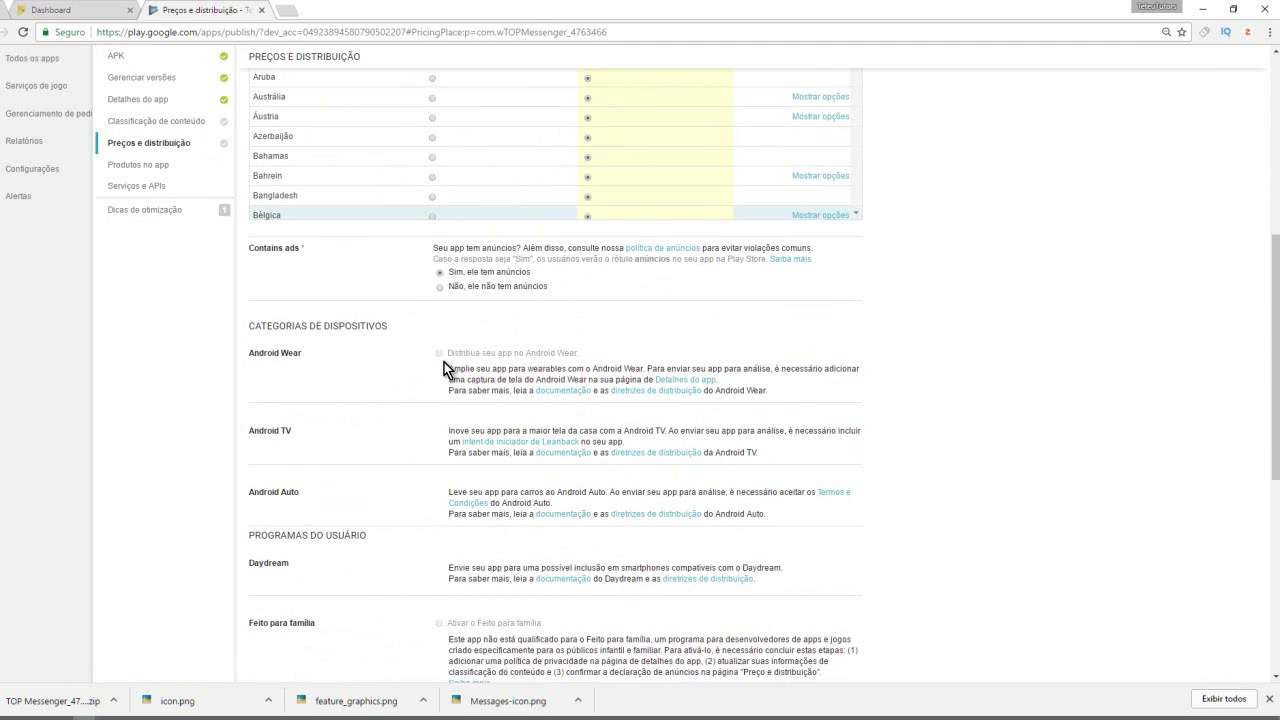
Accept the marketing opt-out, content guidelines and US export laws declarations, and save the draft
{"action": "scroll", "coordinate": [430, 515], "scroll_direction": "down", "scroll_amount": 3}
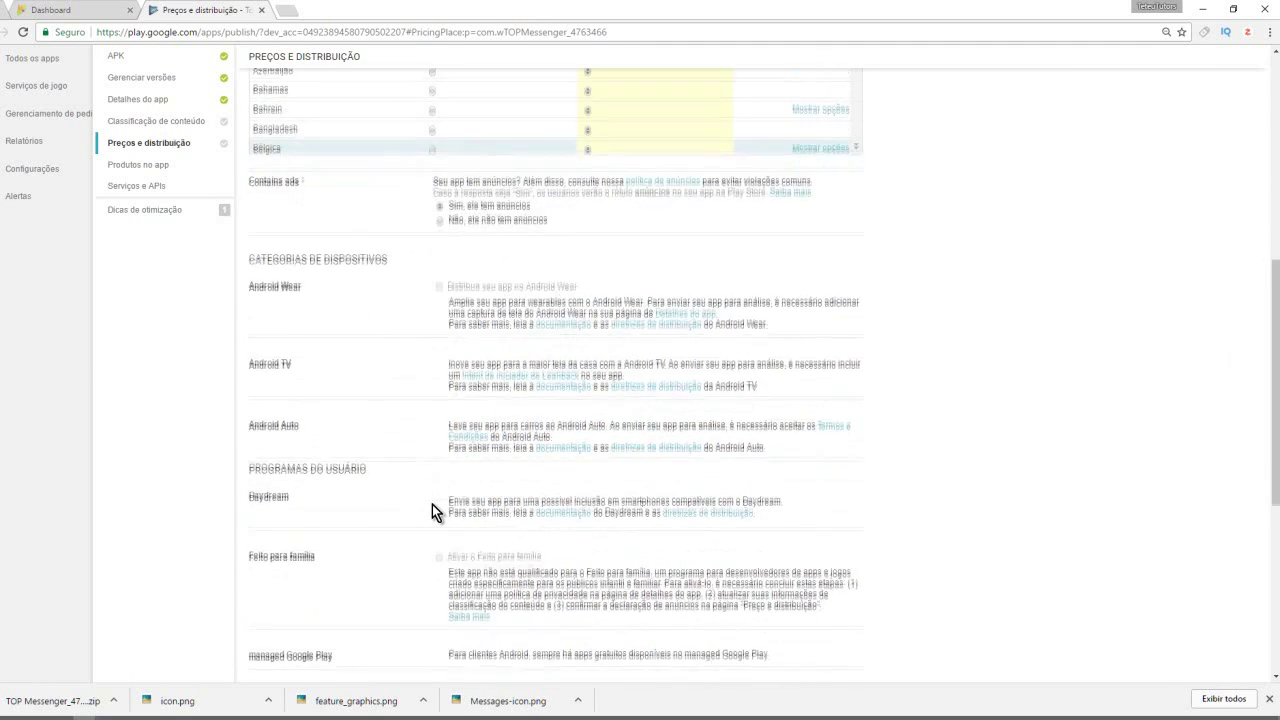
{"action": "scroll", "coordinate": [620, 272], "scroll_direction": "down", "scroll_amount": 3}
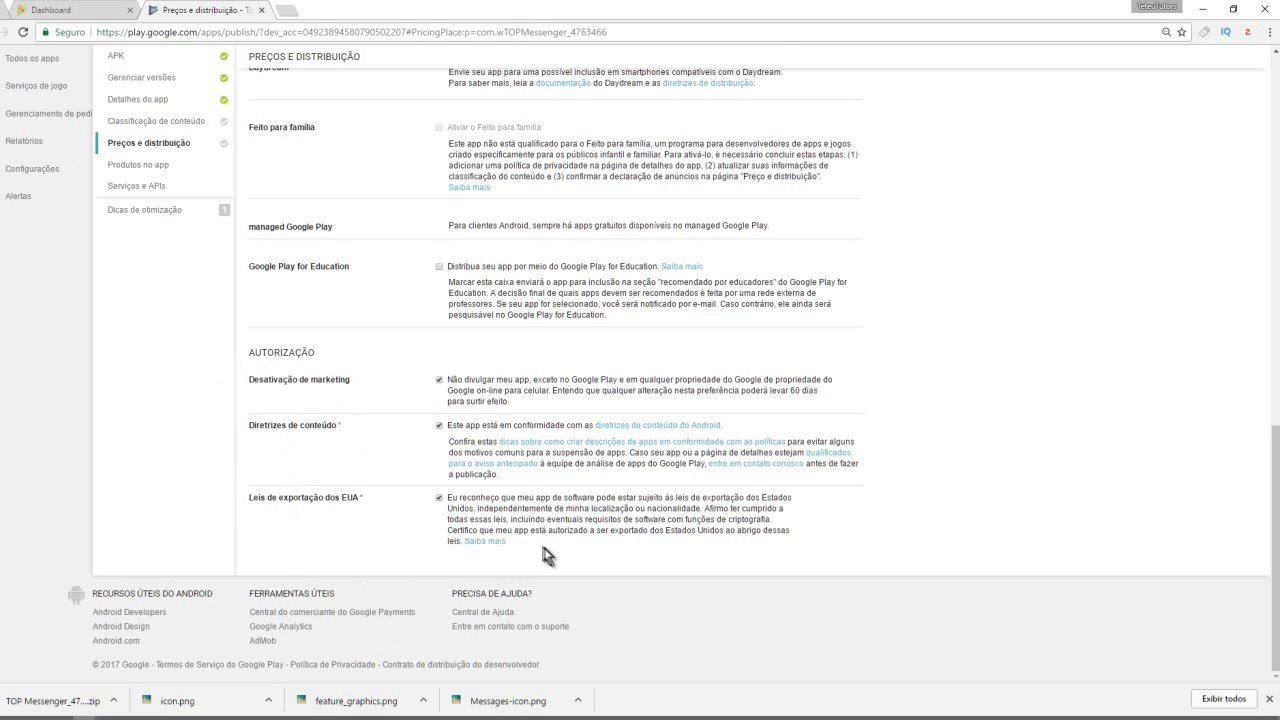
{"action": "scroll", "coordinate": [545, 548], "scroll_direction": "up", "scroll_amount": 15}
{"action": "left_click", "coordinate": [1117, 137]}
Return to the content rating page and check the status of the submitted questionnaire
{"action": "left_click", "coordinate": [165, 230]}
{"action": "left_click", "coordinate": [142, 272]}
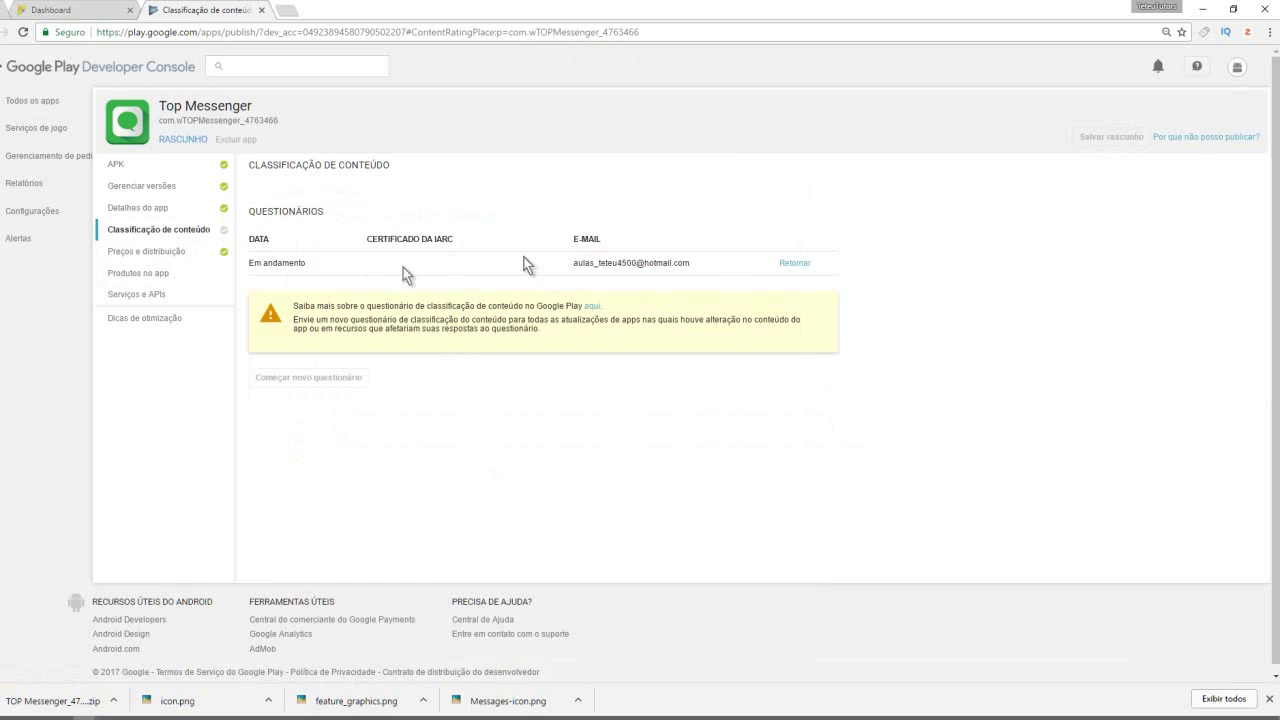
{"action": "left_click_drag", "start_coordinate": [250, 262], "coordinate": [305, 263]}
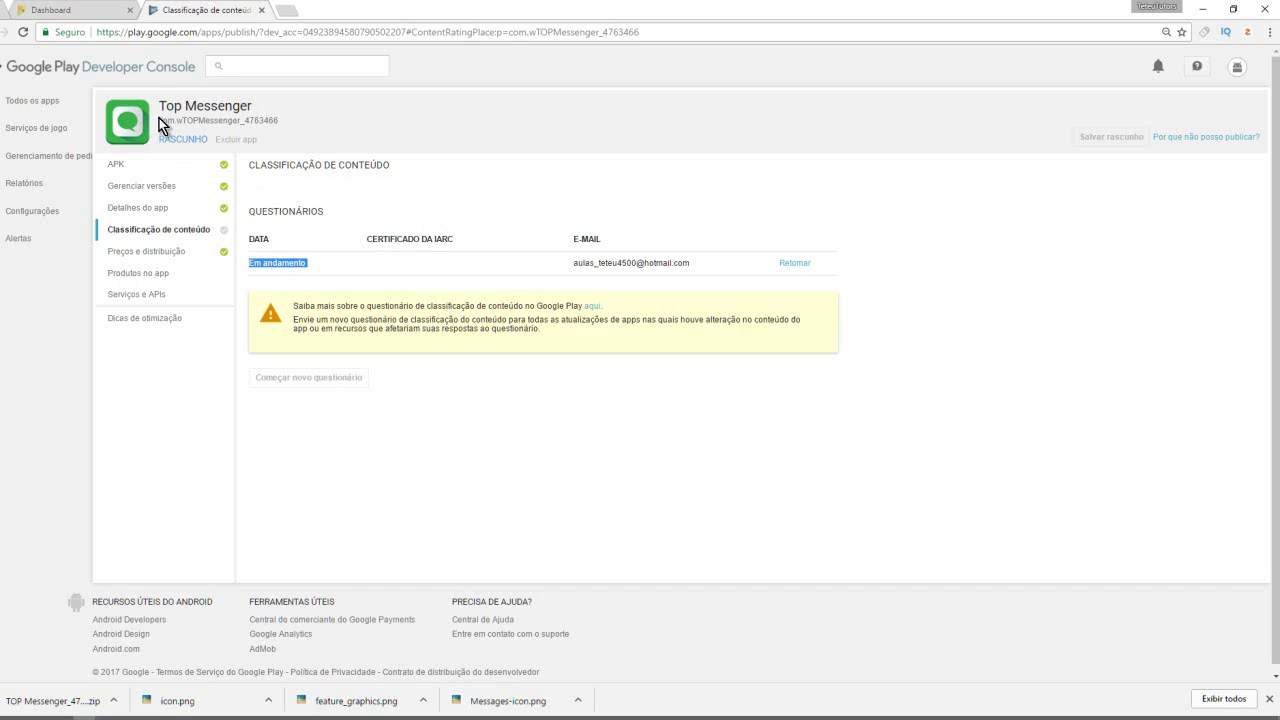
Switch to the AppsGeyser dashboard, select AdMob for the app's banner ads in the monetization settings, and view the AdMob website
{"action": "key", "text": "ctrl+shift+Tab"}
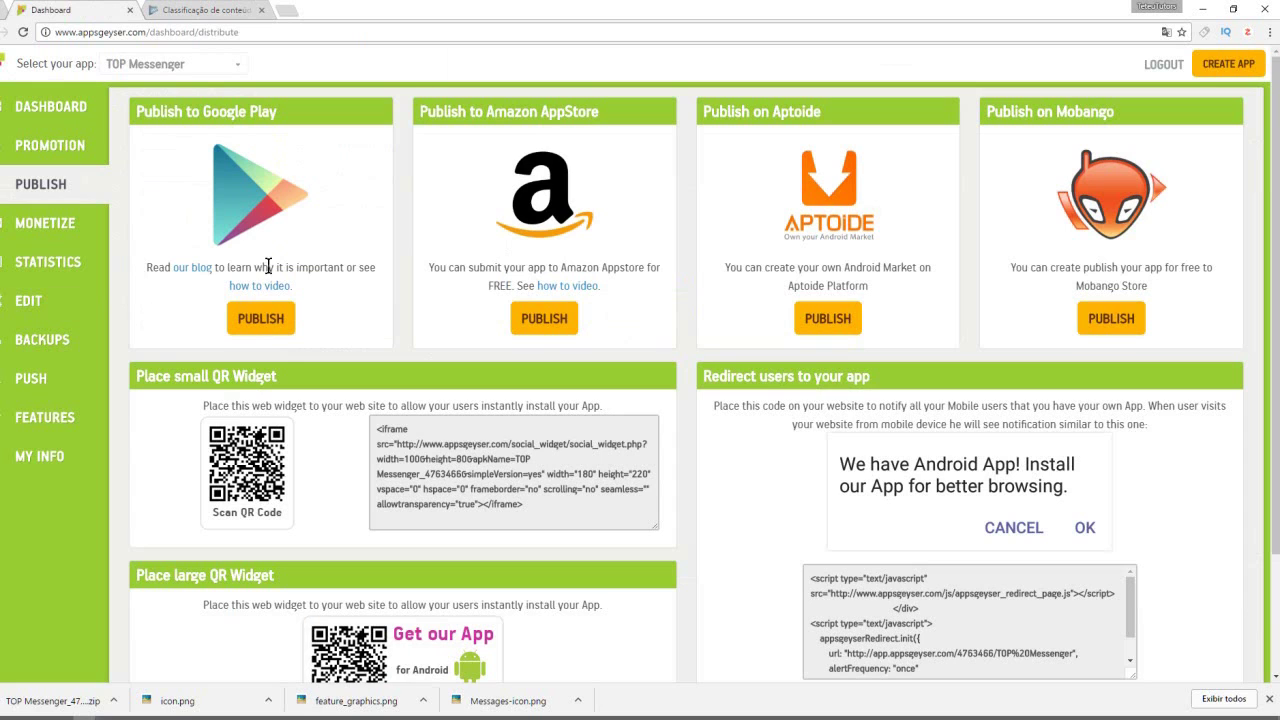
{"action": "left_click", "coordinate": [50, 224]}
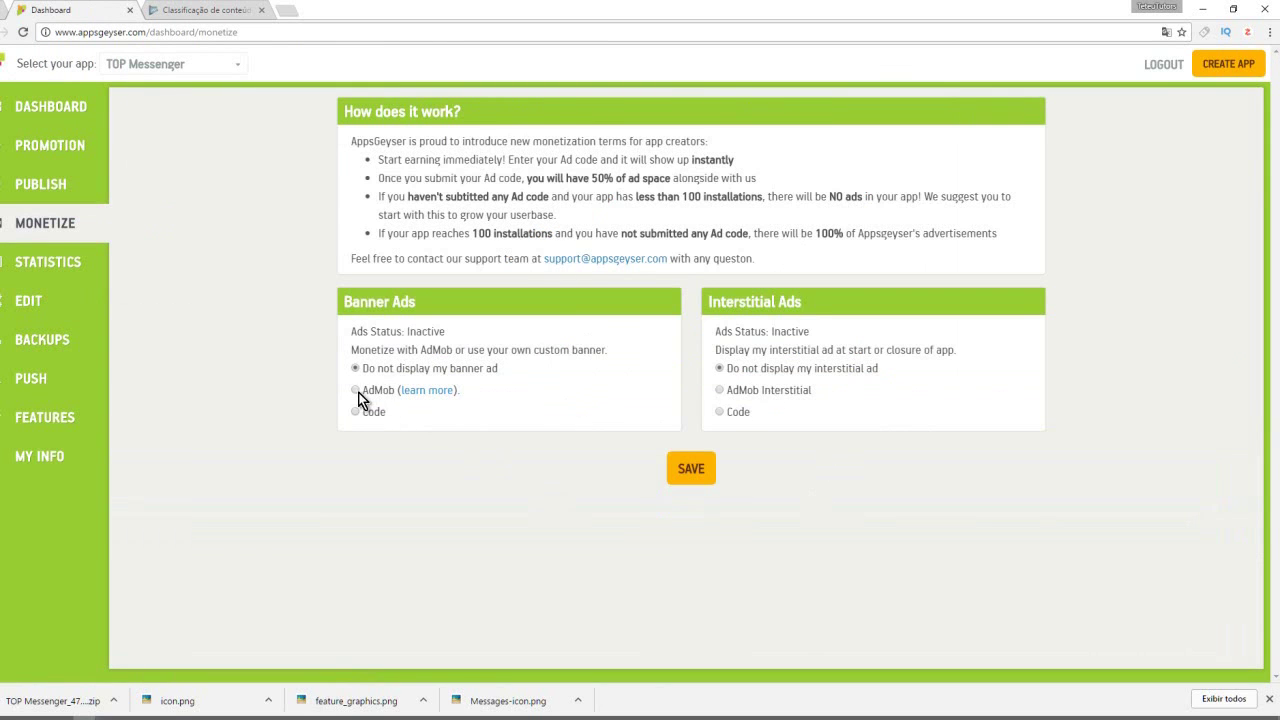
{"action": "left_click", "coordinate": [356, 391]}
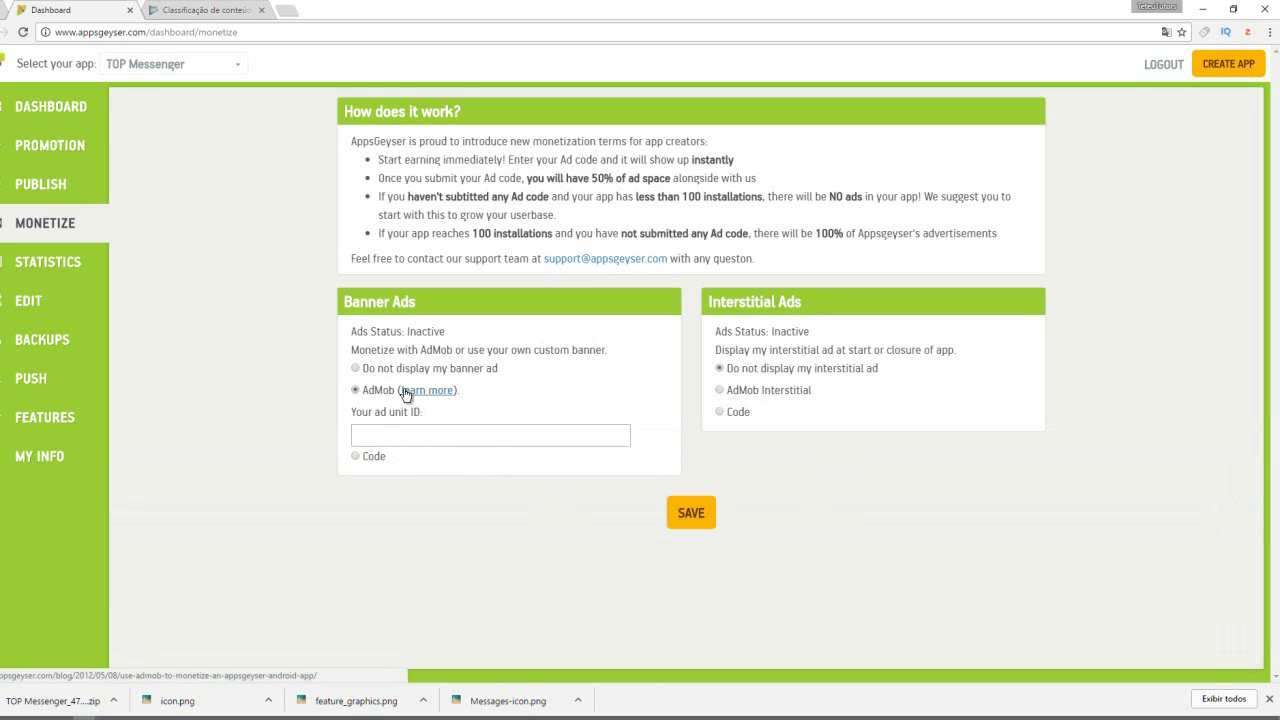
{"action": "left_click", "coordinate": [383, 390]}
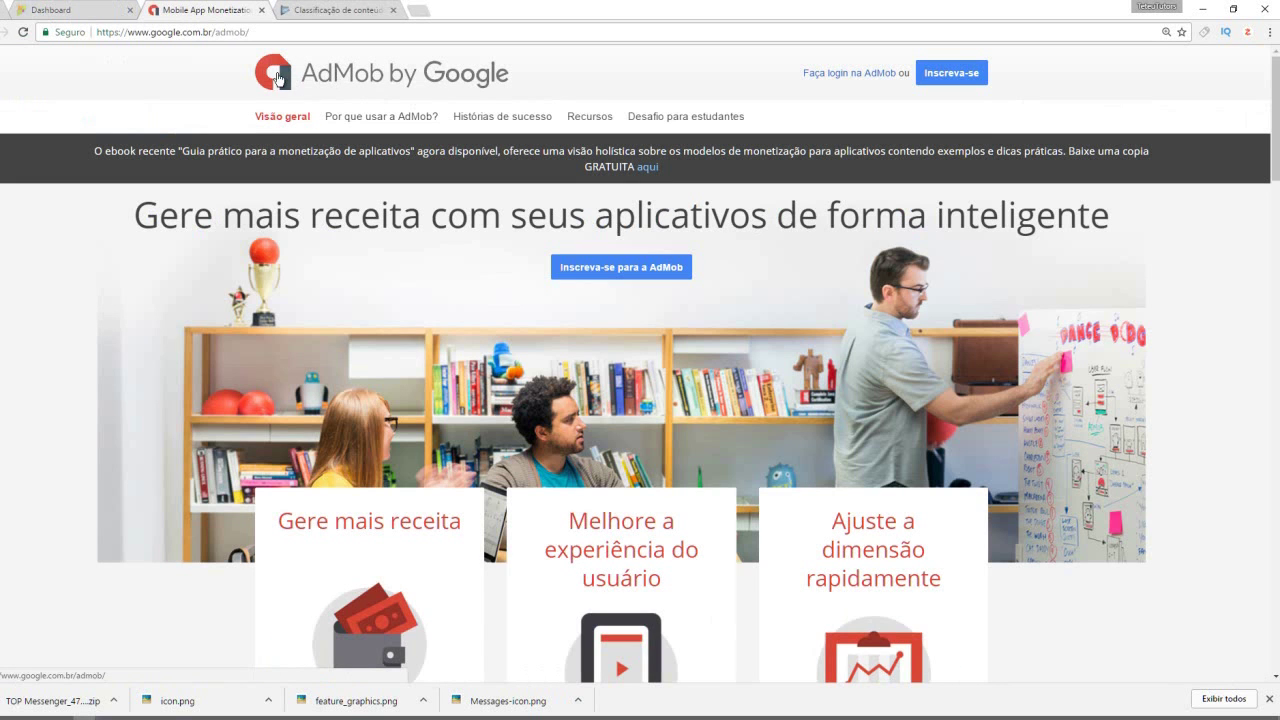
{"action": "left_click", "coordinate": [72, 9]}
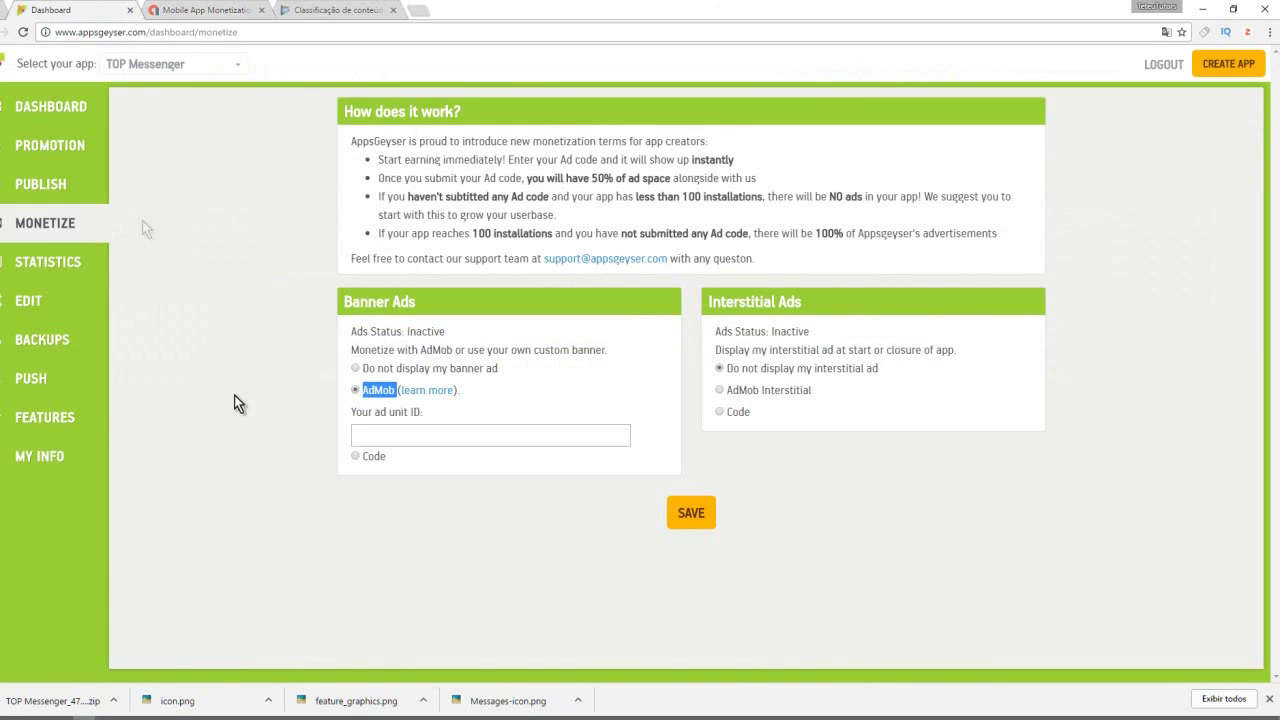
Examine the banner ads' AdMob and custom code options, return to AdMob, and choose custom code for interstitial ads
{"action": "left_click", "coordinate": [430, 443]}
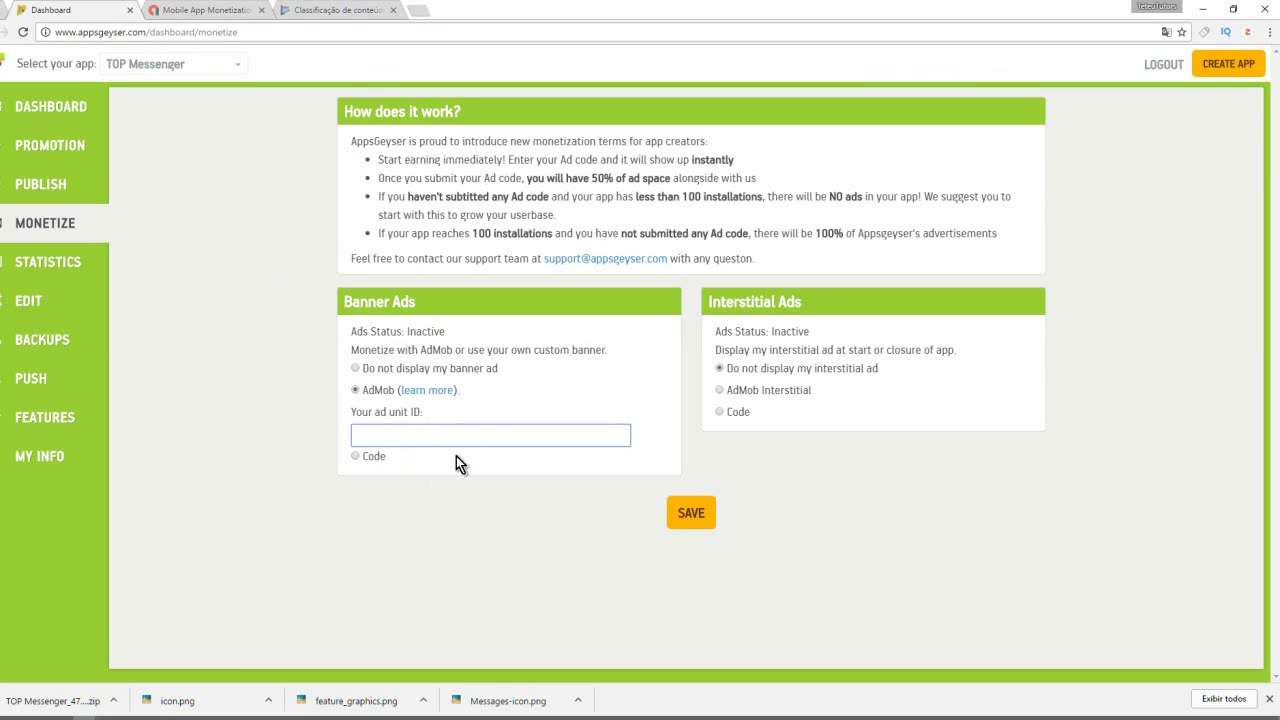
{"action": "left_click", "coordinate": [368, 457]}
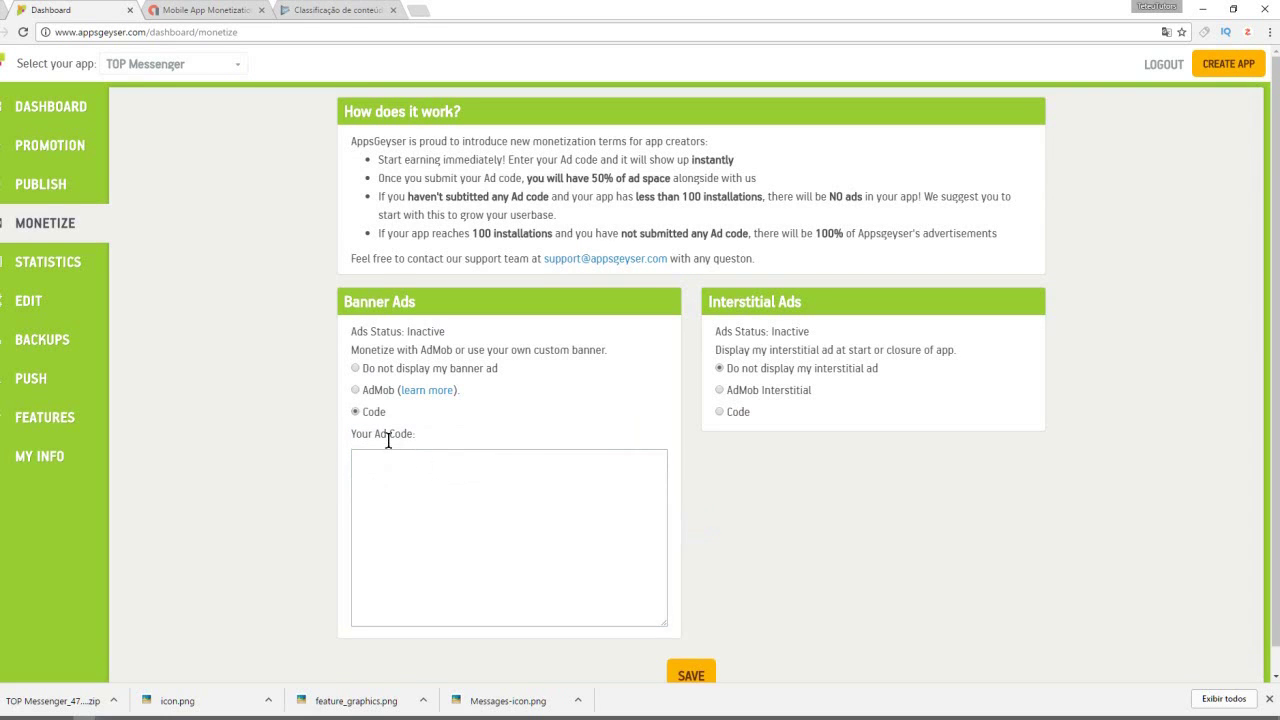
{"action": "left_click", "coordinate": [356, 390]}
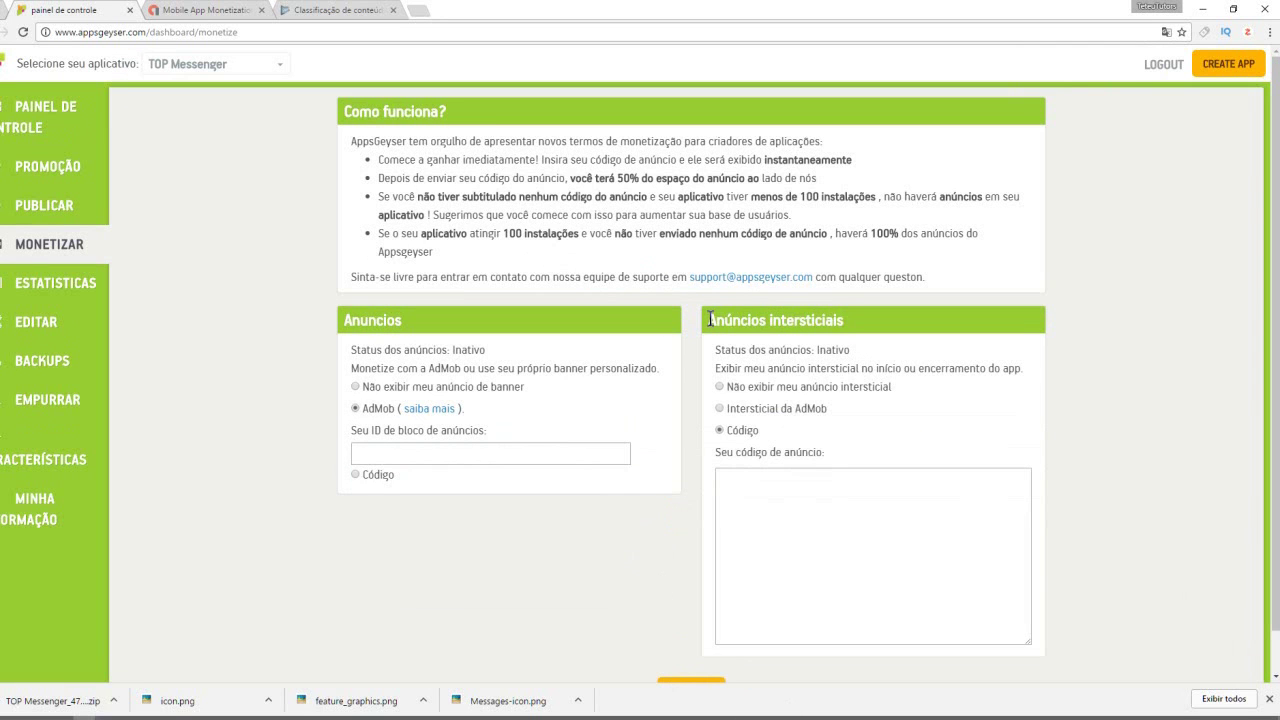
Review the interstitial ads section and the monetization term on ad space sharing after an ad code is submitted
{"action": "mouse_move", "coordinate": [780, 321]}
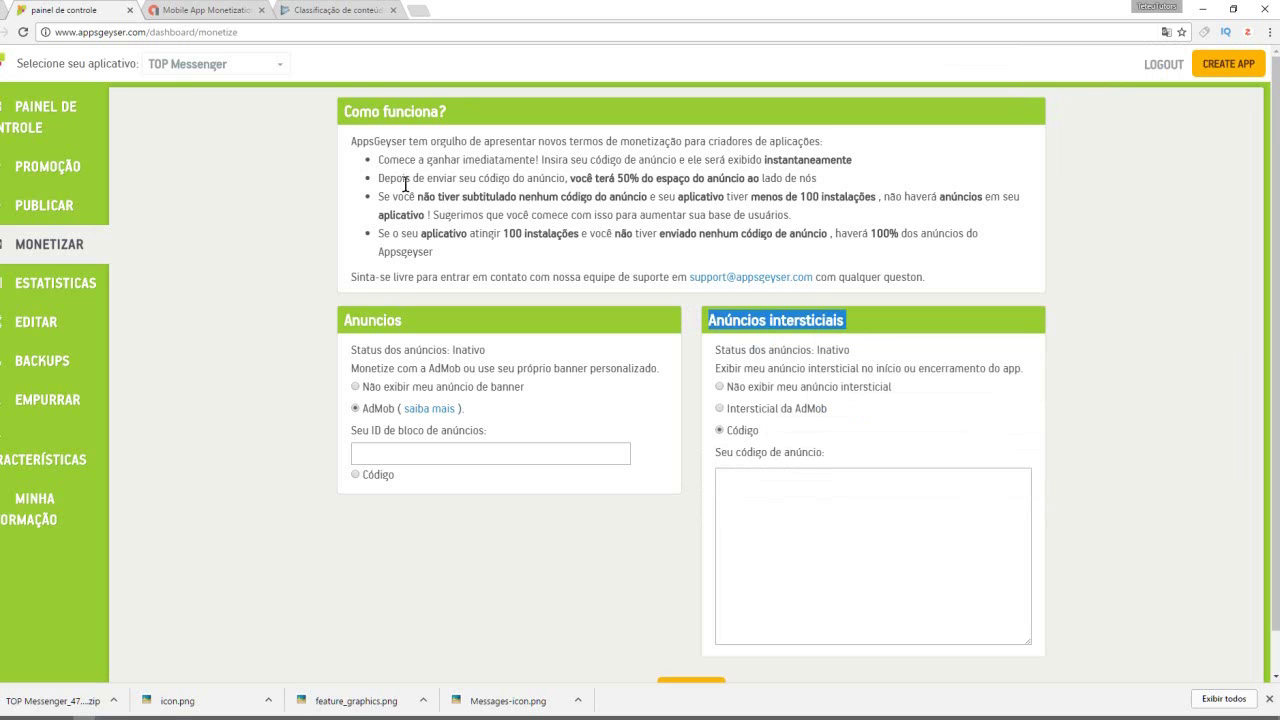
{"action": "left_click_drag", "start_coordinate": [382, 176], "coordinate": [809, 186]}
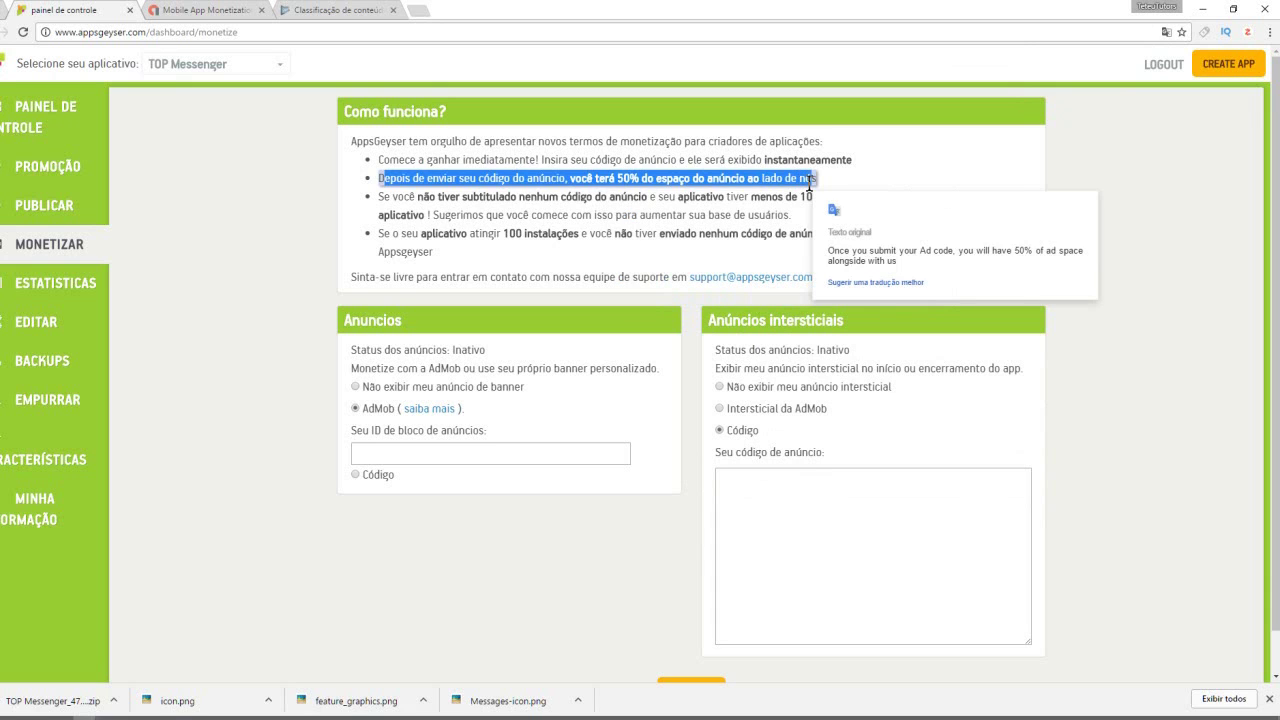
{"action": "left_click", "coordinate": [673, 197]}
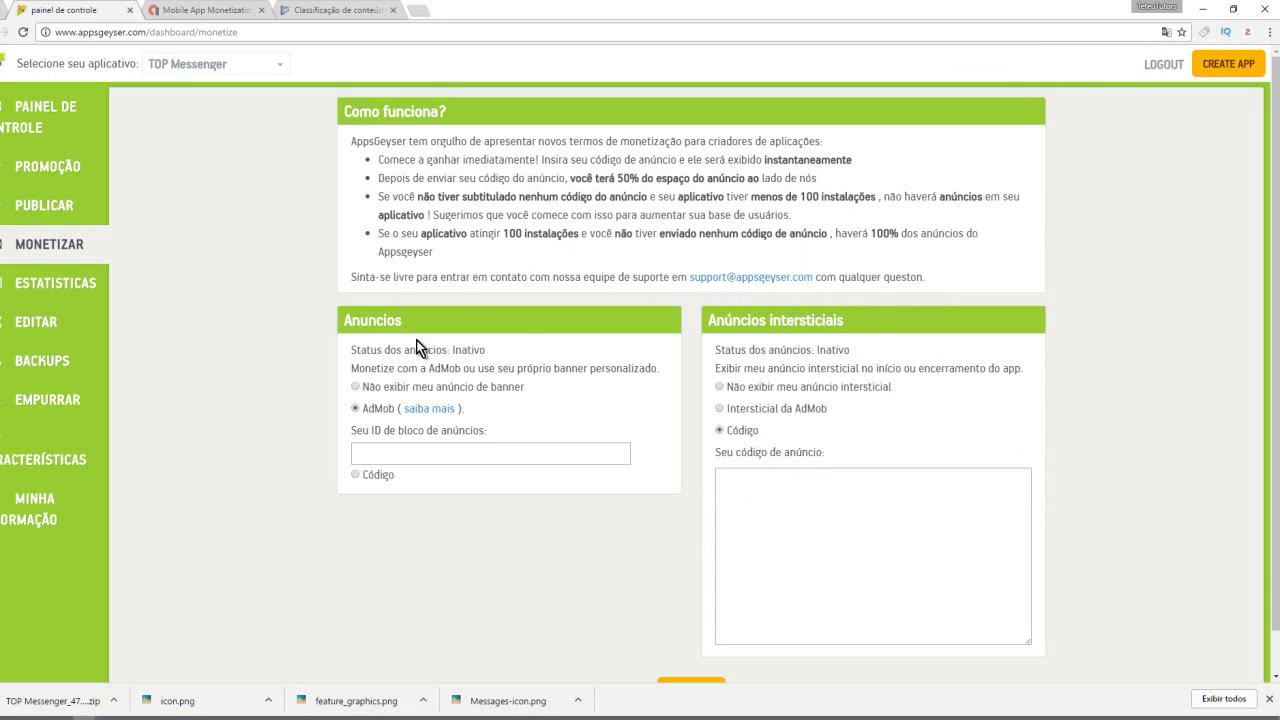
Open the app's push notification page and highlight the line on the monthly notification allowance
{"action": "left_click", "coordinate": [32, 392]}
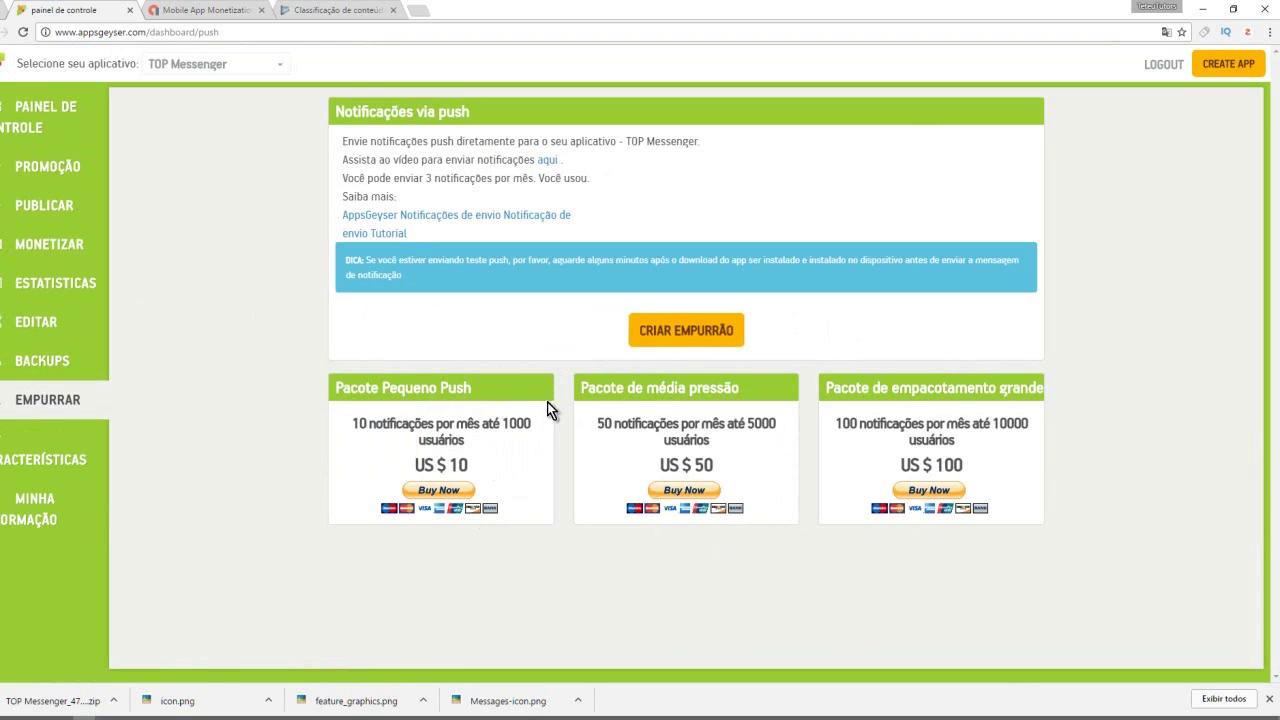
{"action": "left_click_drag", "start_coordinate": [348, 178], "coordinate": [614, 178]}
{"action": "triple_click", "coordinate": [461, 180]}
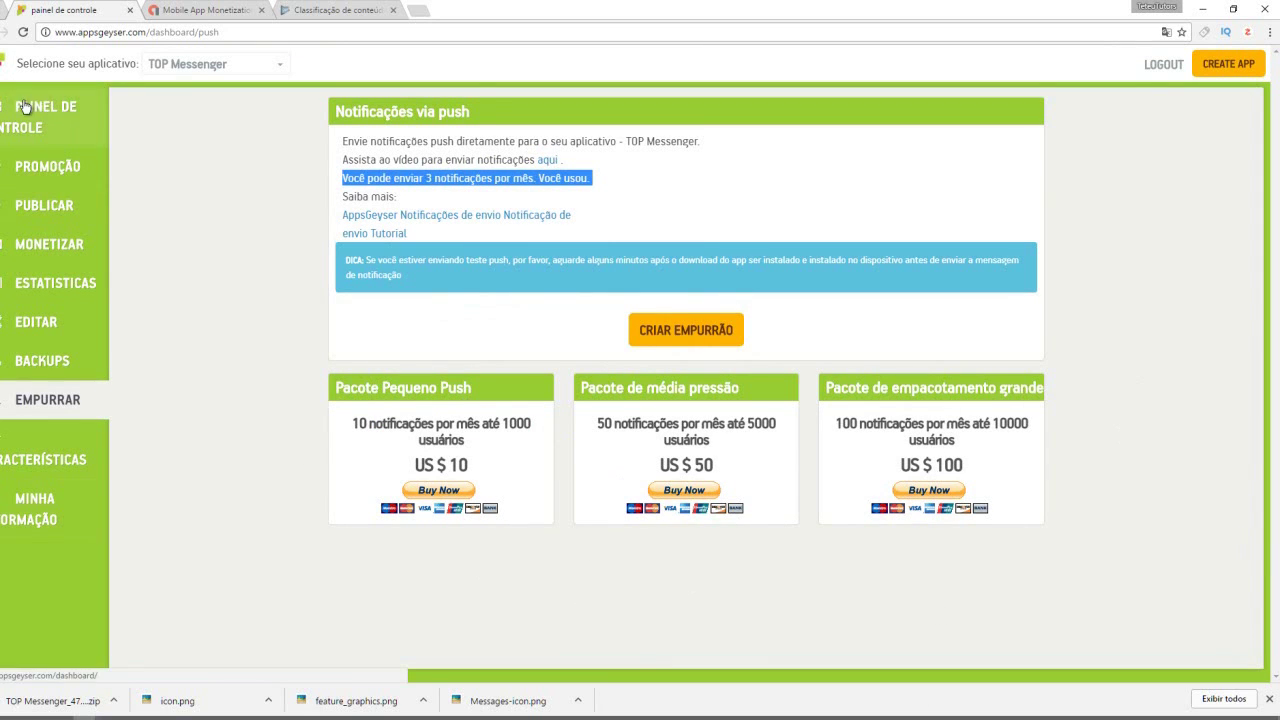
Open the app's main dashboard page and close the AdMob website
{"action": "left_click", "coordinate": [208, 10]}
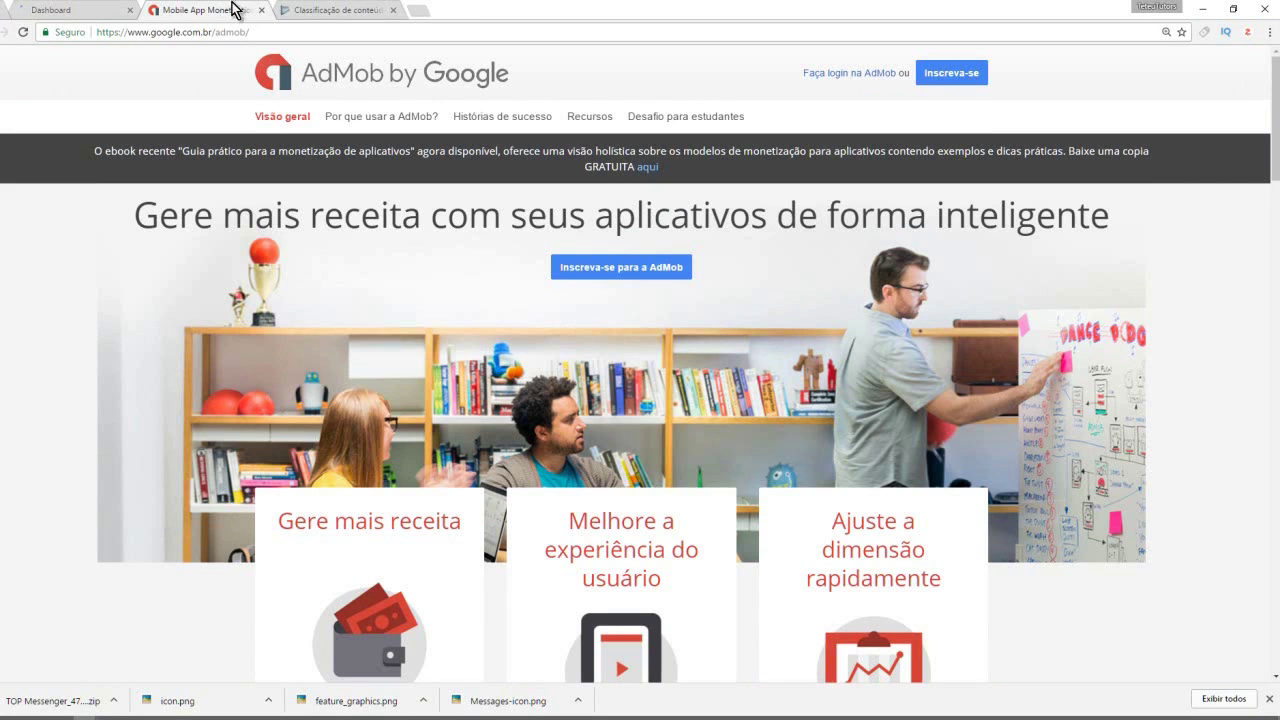
{"action": "left_click", "coordinate": [261, 11]}
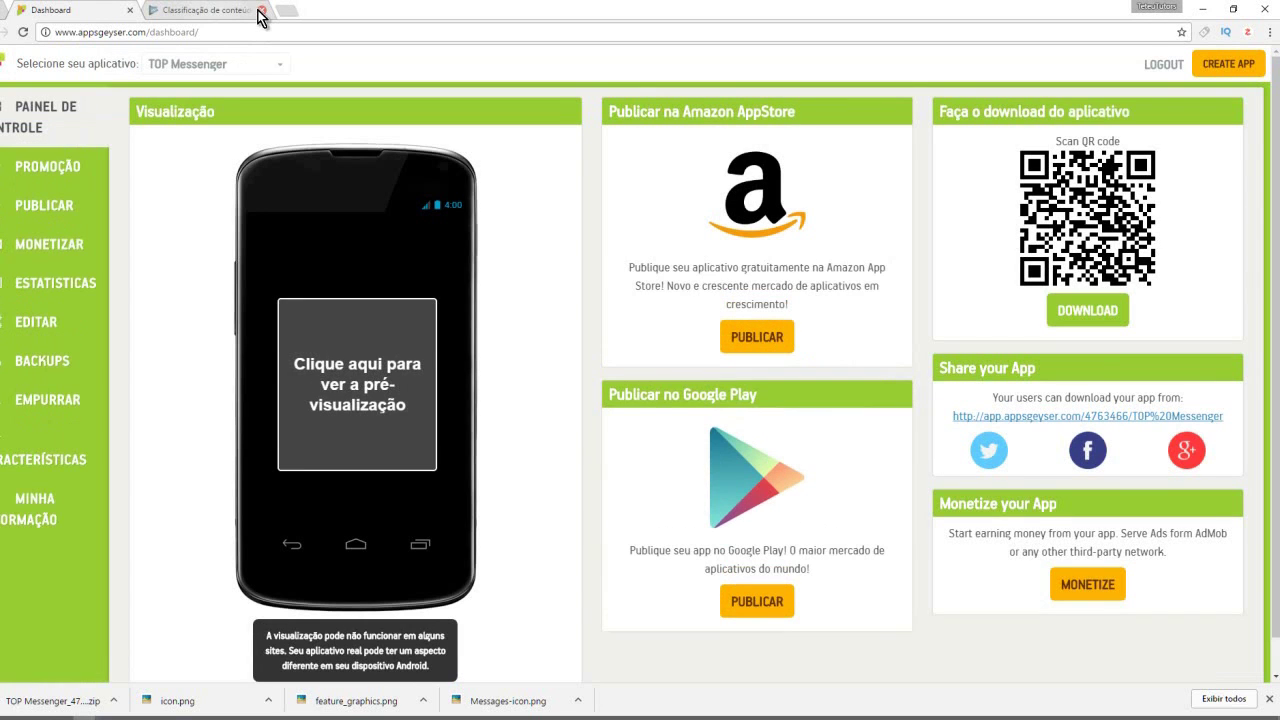